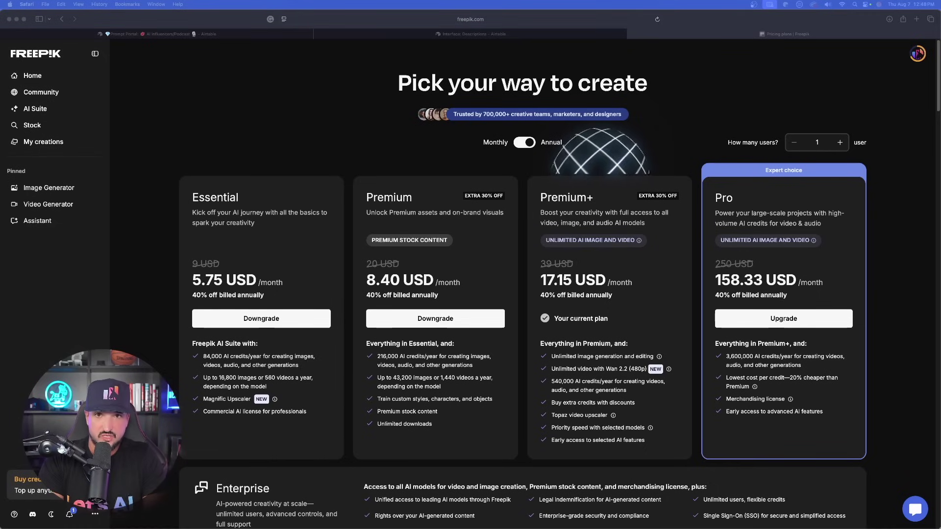
- Enlarge the Freepik pricing page and scroll through the plan feature cards
key("super+plus")
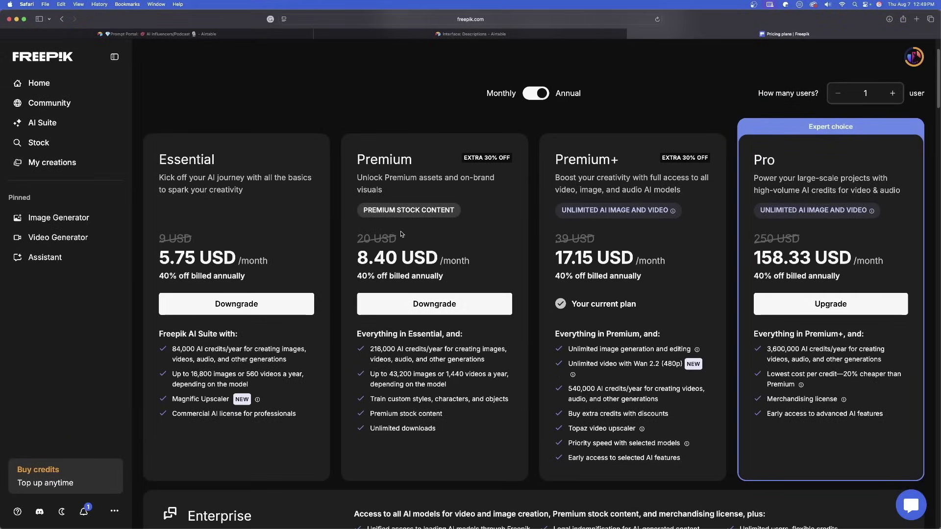
scroll(588, 261, "down", 1)
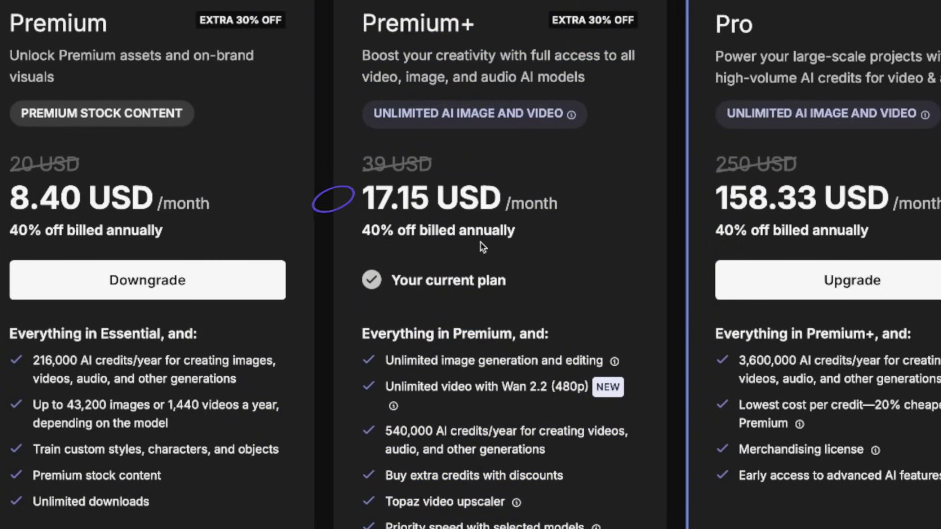
scroll(478, 266, "down", 2)
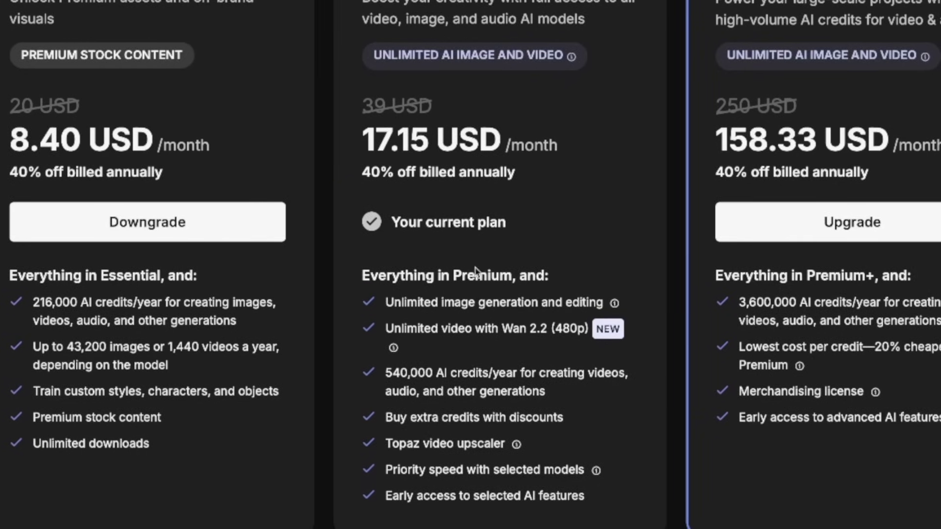
scroll(474, 263, "down", 2)
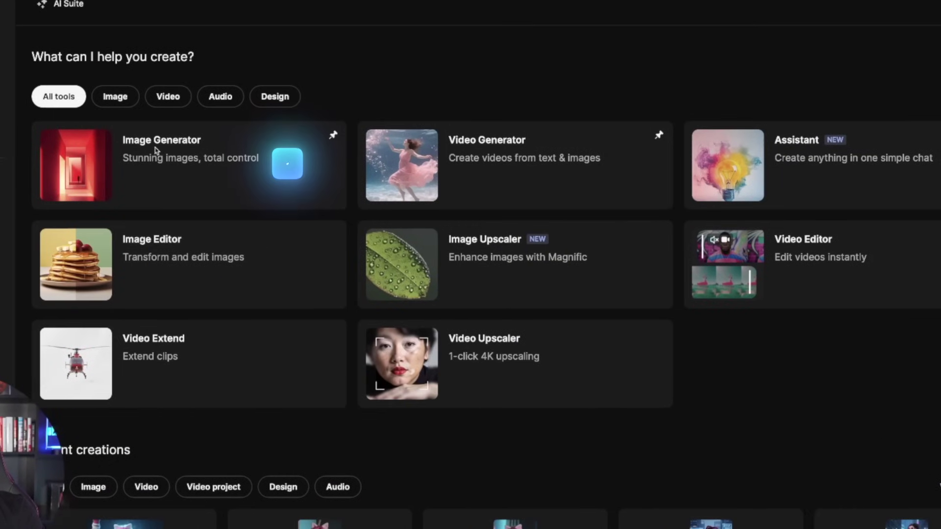
- Open the Image Generator and start a new character, viewing the Train LoRAs option
left_click(247, 171)
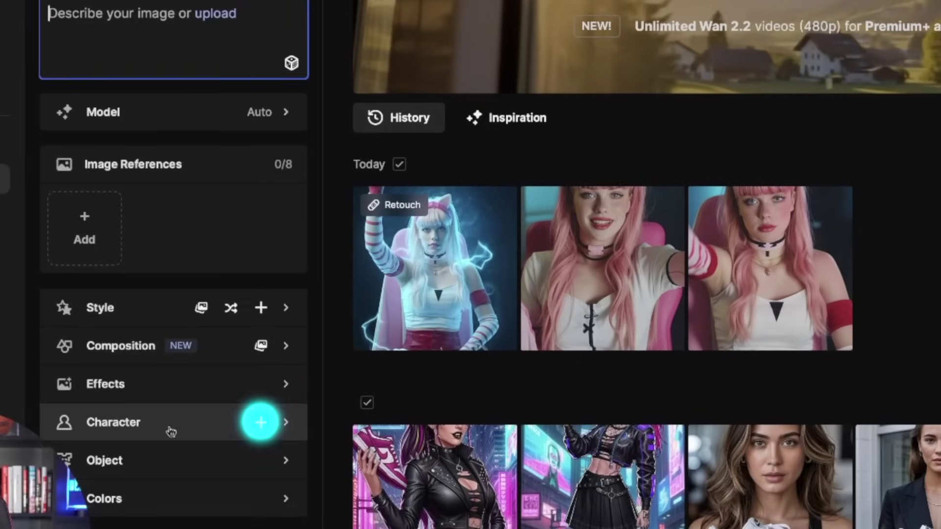
left_click(261, 422)
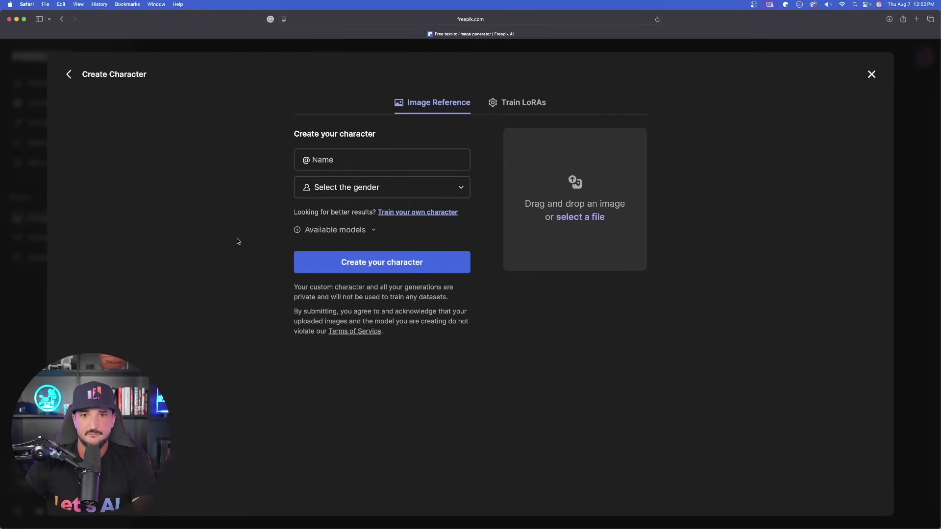
left_click(539, 104)
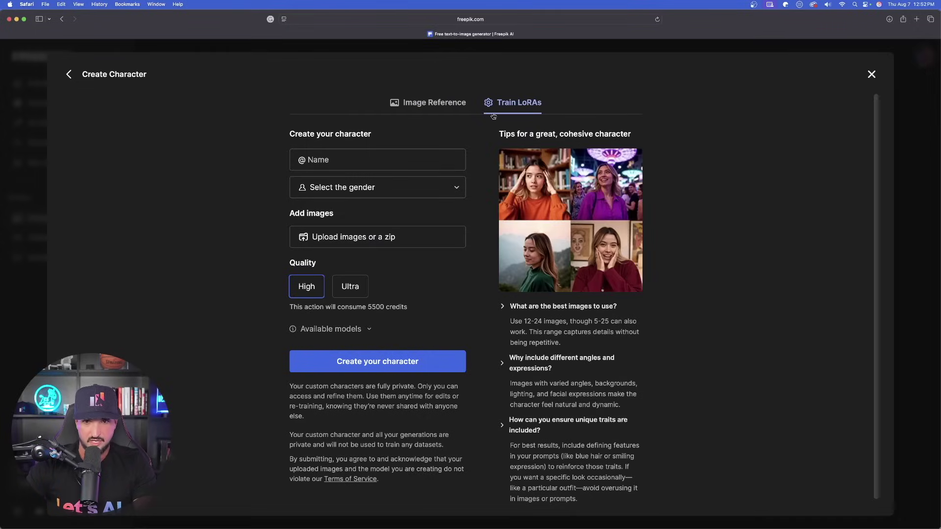
- Fill in the Image Reference character as Bella, gender Female, and show the supported models
left_click(416, 105)
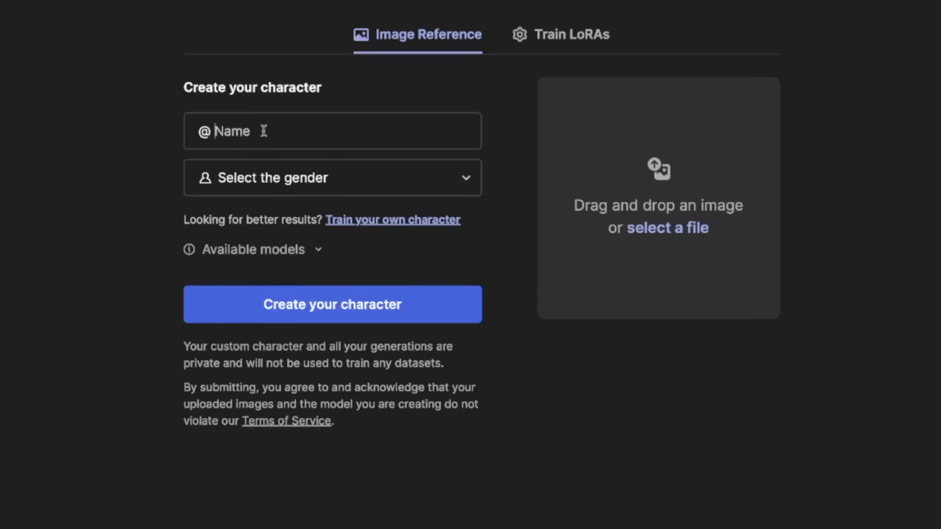
left_click(406, 182)
left_click(338, 237)
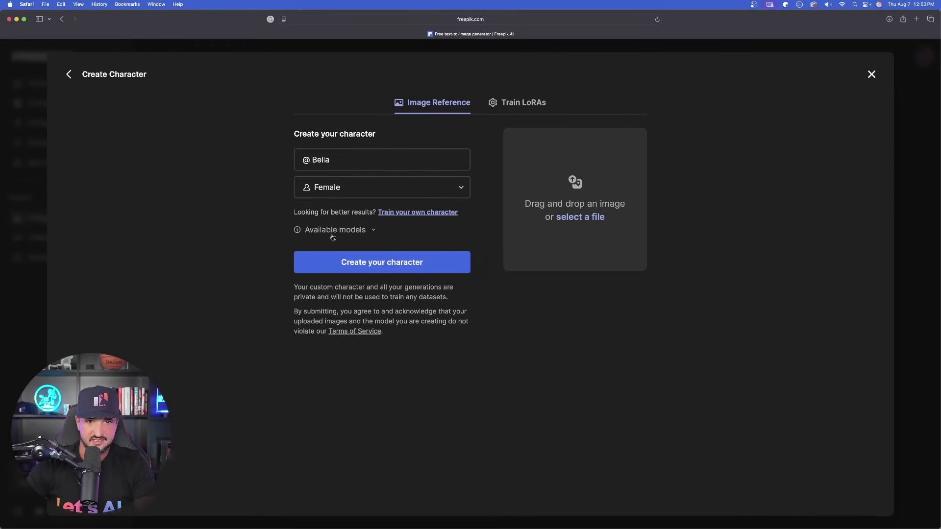
left_click(371, 232)
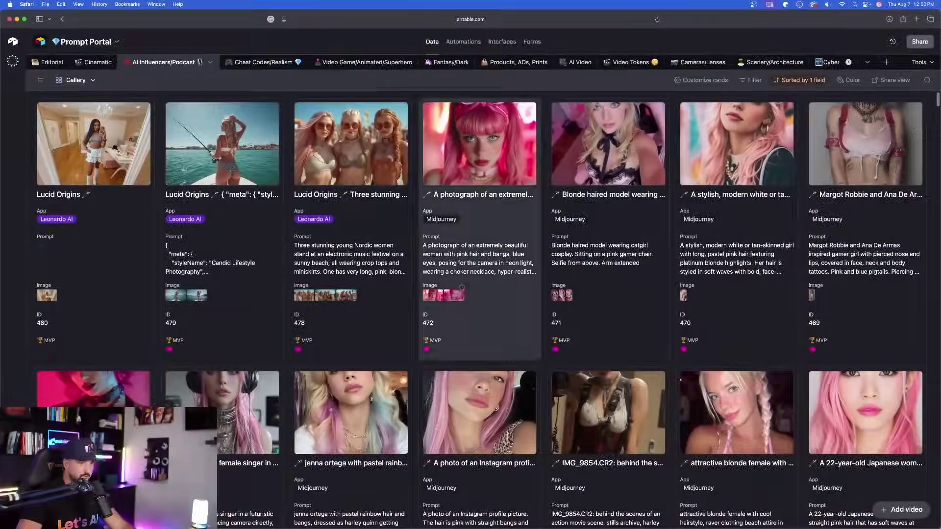
- Scroll the Airtable prompt gallery, then close the full-size image and record details
scroll(461, 287, "down", 15)
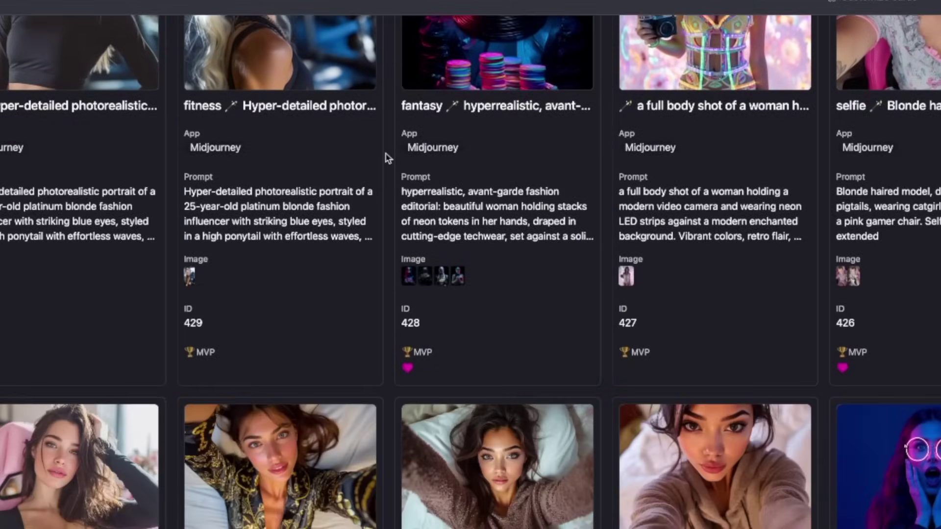
scroll(322, 304, "down", 5)
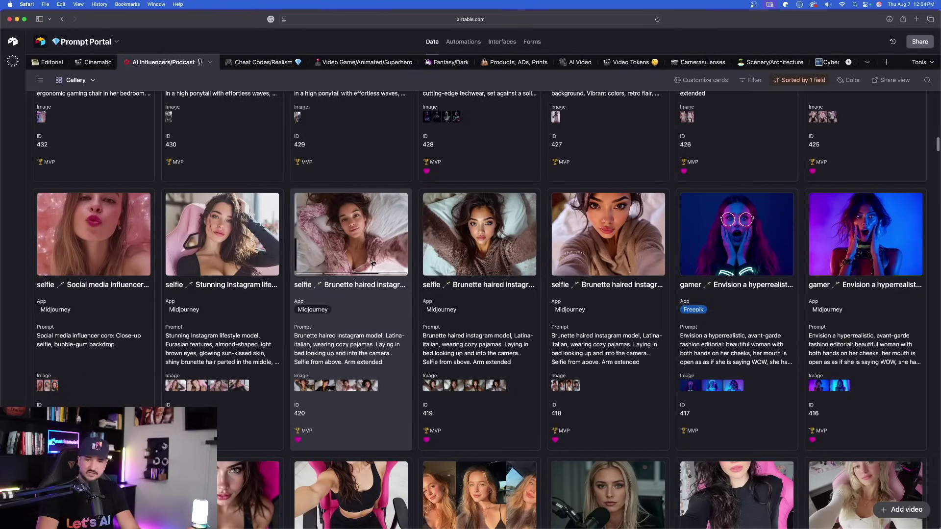
scroll(372, 267, "down", 1)
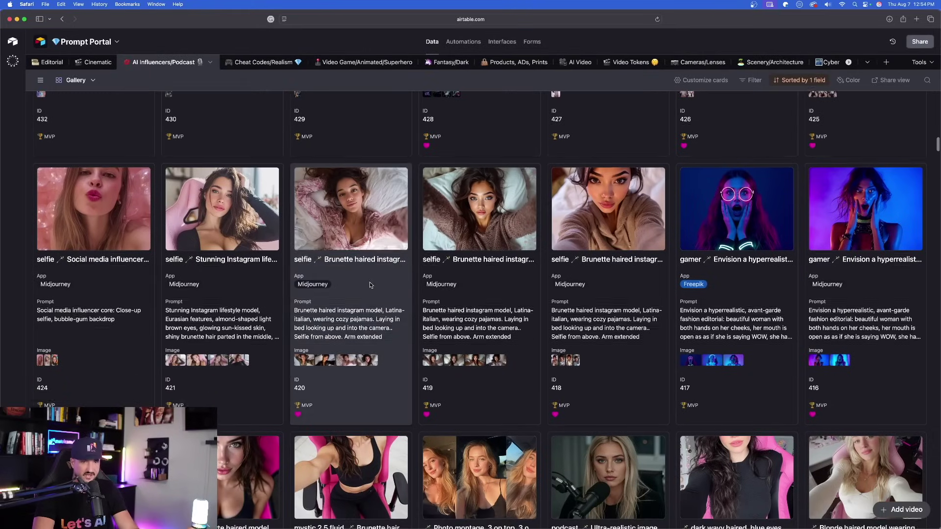
scroll(331, 303, "down", 10)
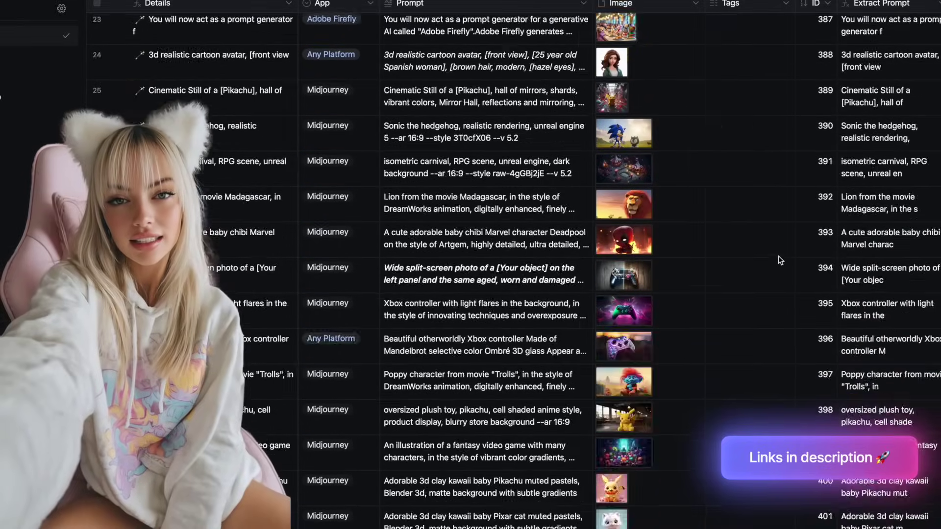
scroll(778, 255, "down", 8)
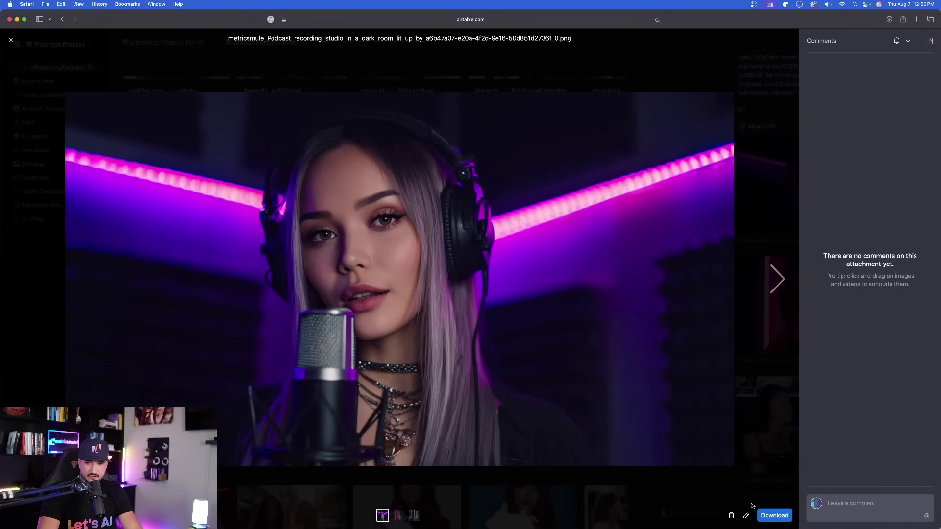
key("Escape")
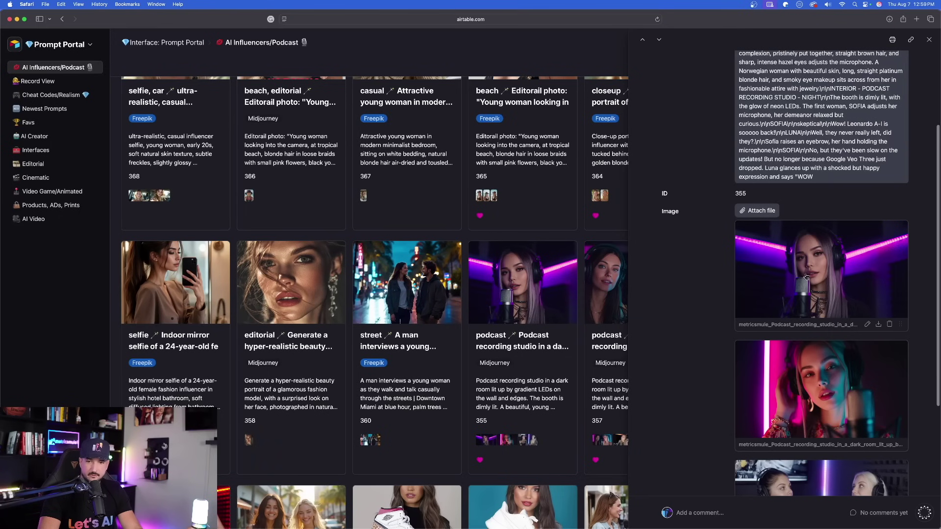
left_click(930, 41)
- Open beach selfie record 373 and view its image at full size
scroll(419, 327, "up", 5)
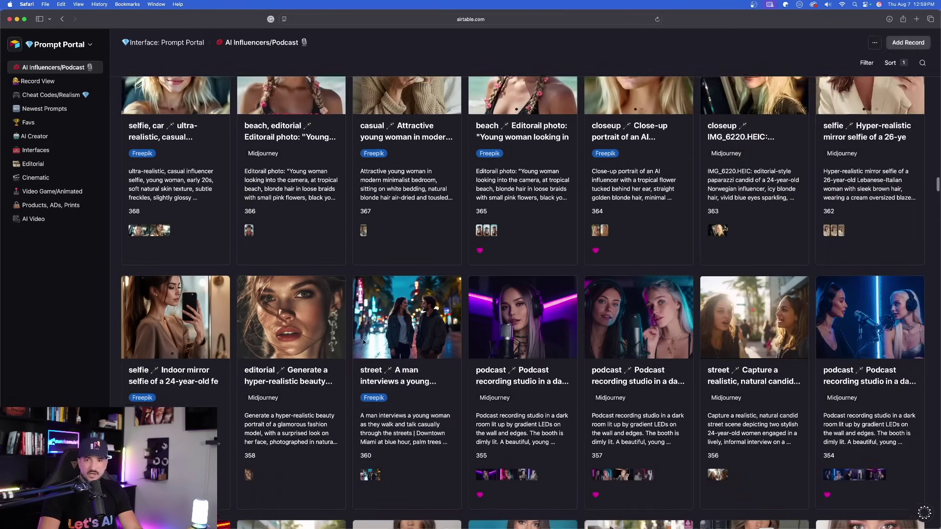
scroll(420, 328, "up", 5)
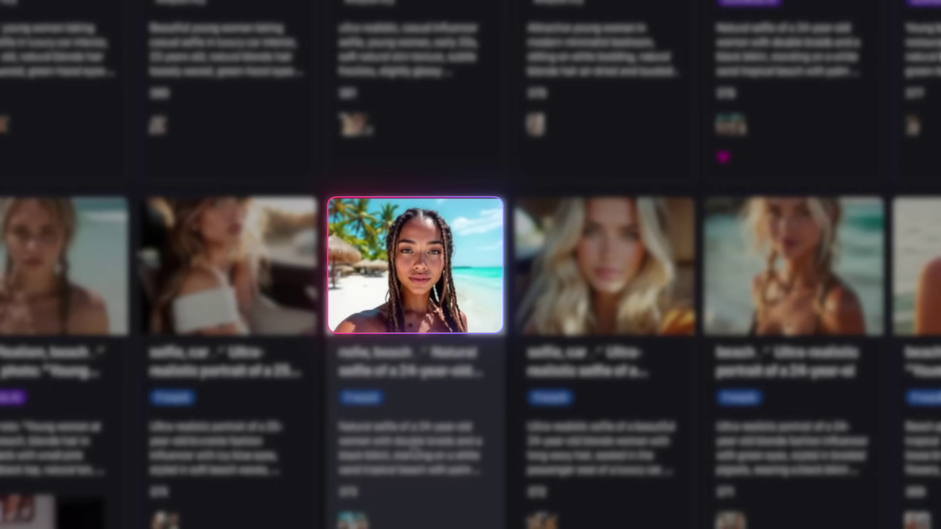
left_click(407, 289)
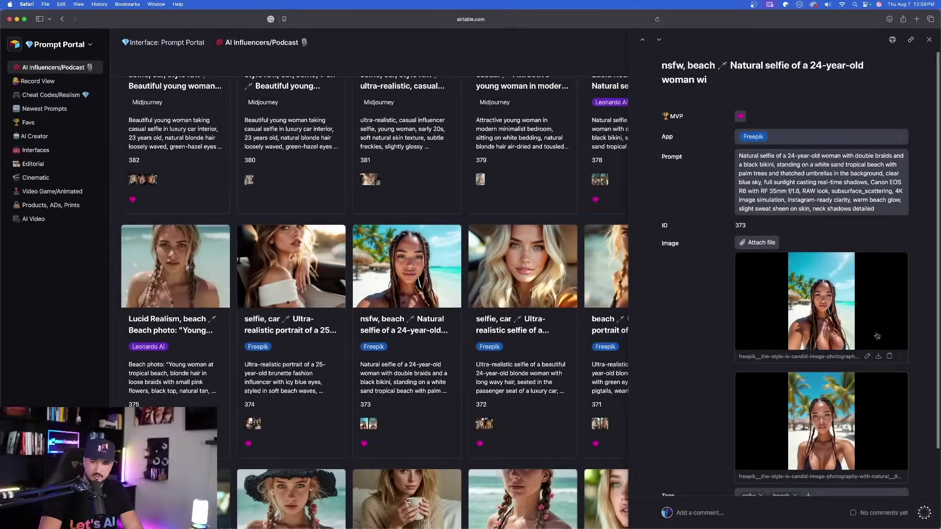
left_click(821, 421)
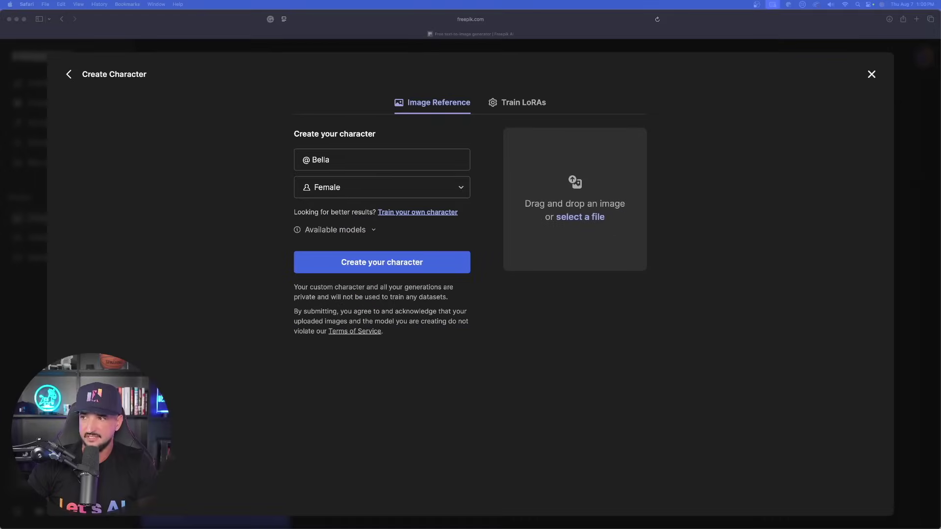
- Add the podcast portrait as reference and create the Bella character
left_click_drag(930, 187, 595, 195)
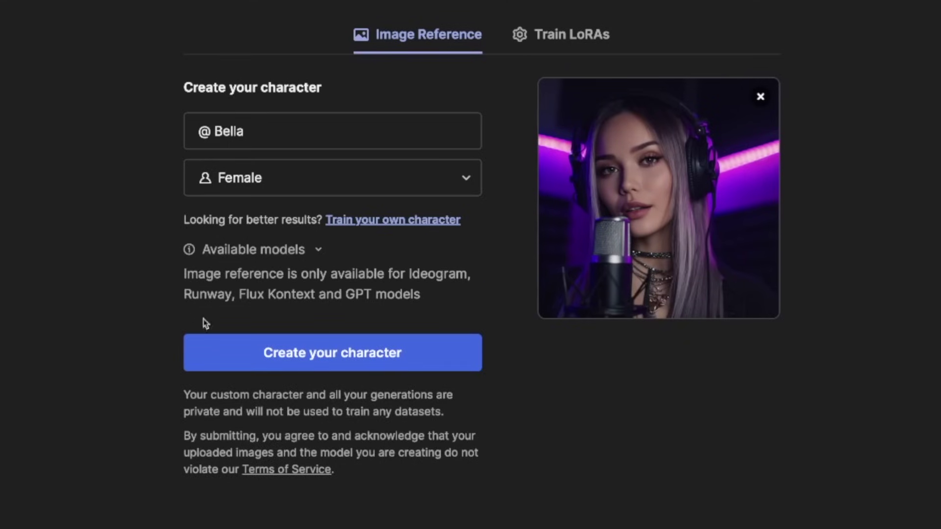
left_click(325, 356)
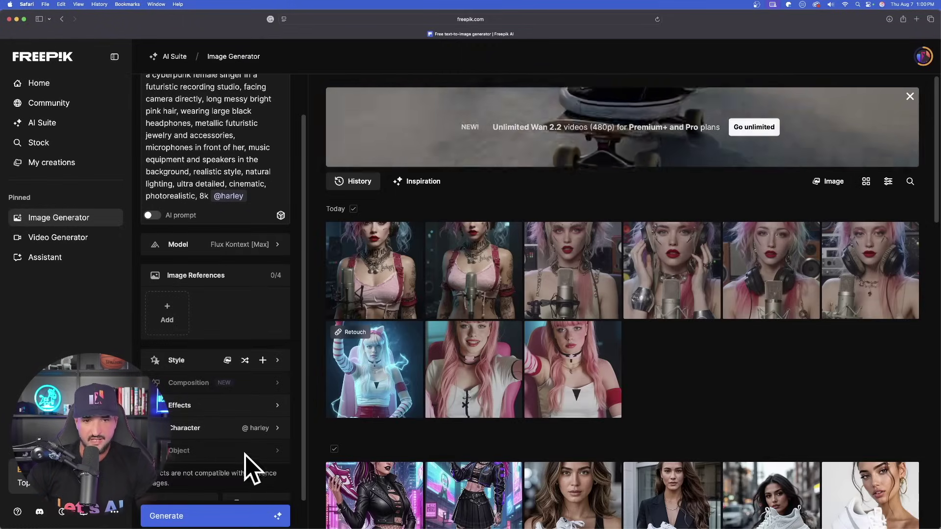
scroll(257, 473, "down", 2)
left_click(277, 398)
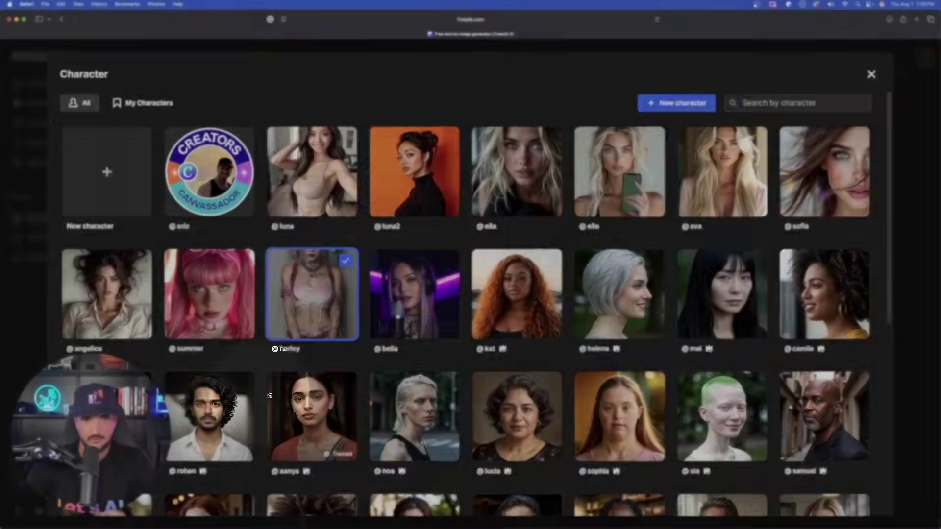
key("Escape")
- Create a Female character named Rain using the beach photo as reference image
left_click(263, 402)
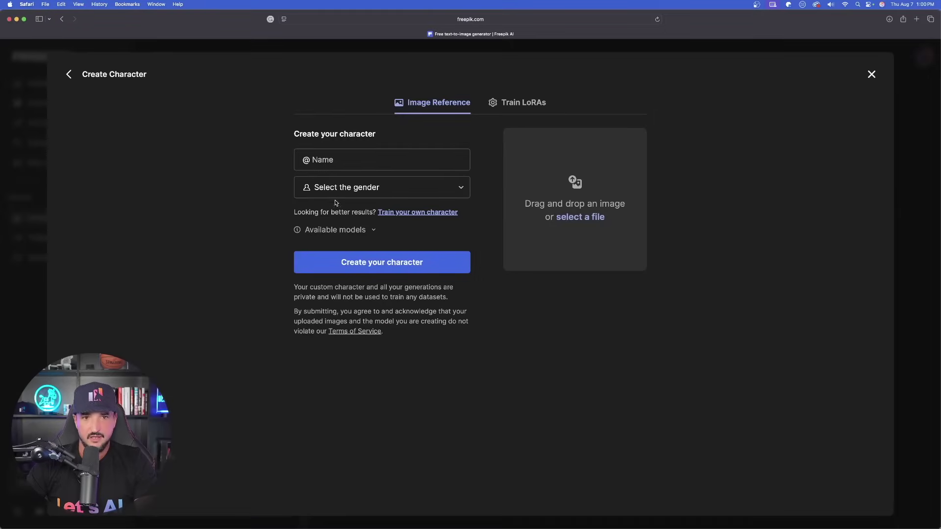
left_click(337, 185)
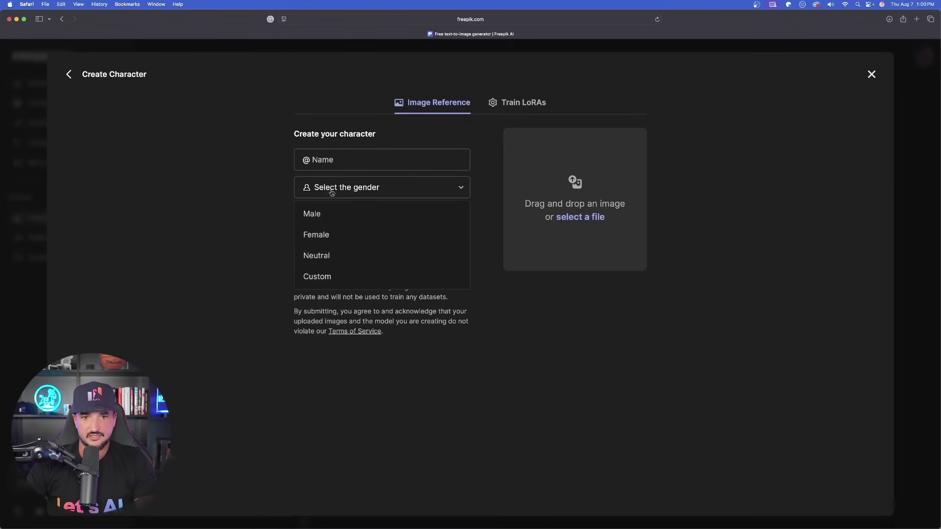
left_click(318, 233)
type("Rain")
left_click_drag(939, 147, 591, 191)
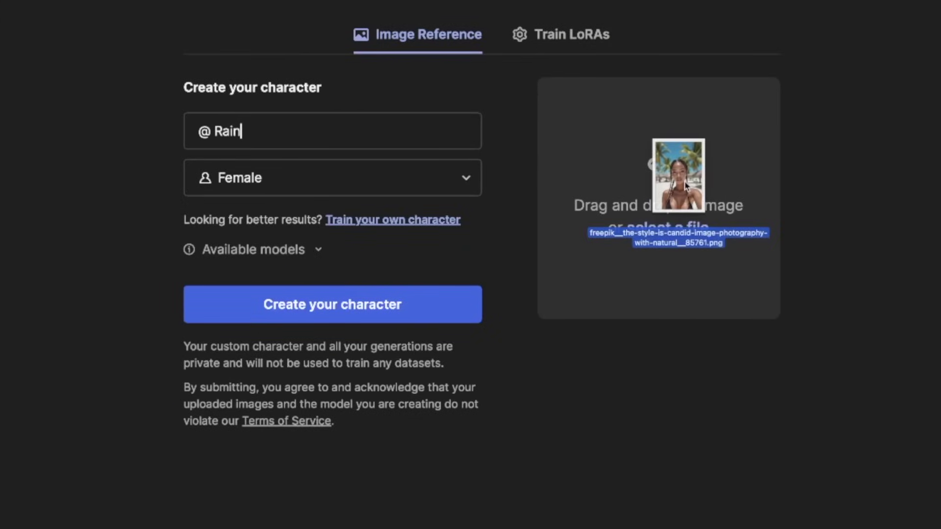
left_click_drag(686, 185, 683, 186)
left_click(316, 305)
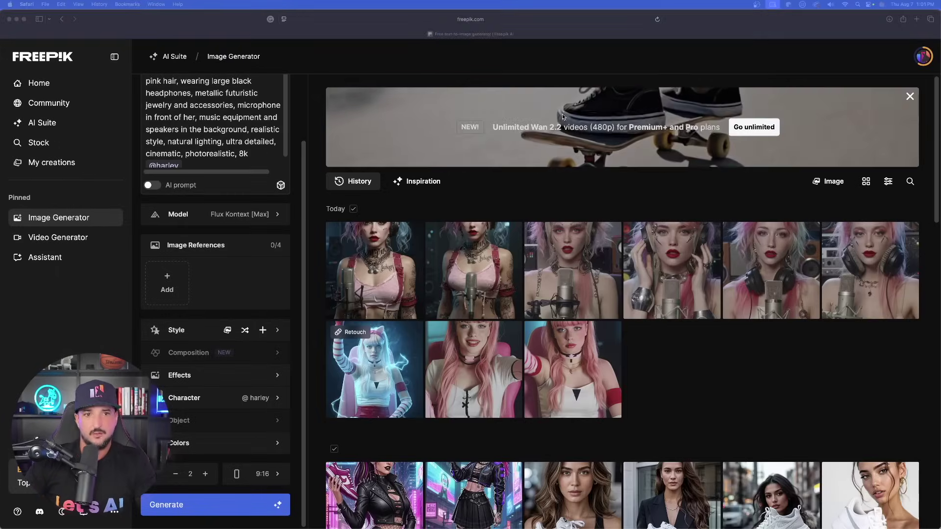
scroll(179, 130, "up", 3)
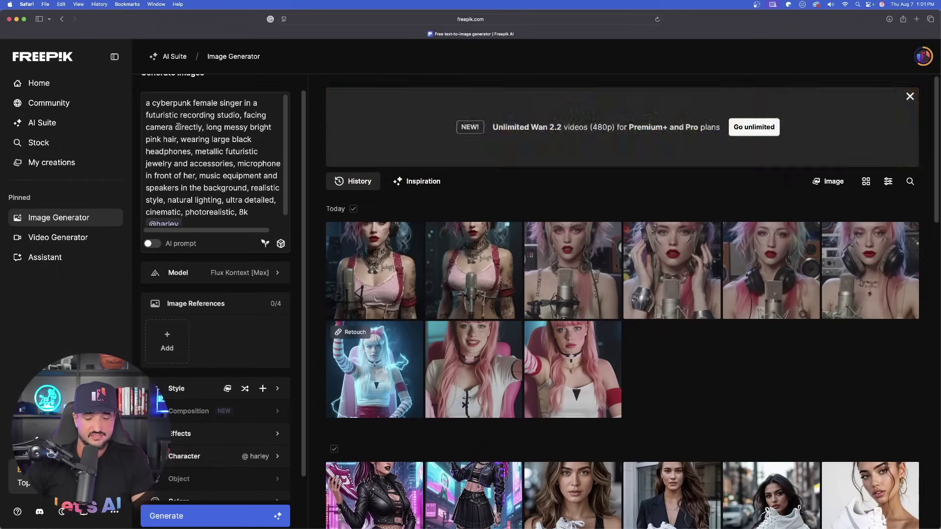
left_click(186, 147)
key("super+a")
type("Photo by Richard Avedon.A macro-detailed portrait photograph.An incredibly beautiful nymph, a woman.Portrait on the water surface, through which the seabed shines through. Inspired by the works of Magdalena Oleksy and Jakub Rozalski.")
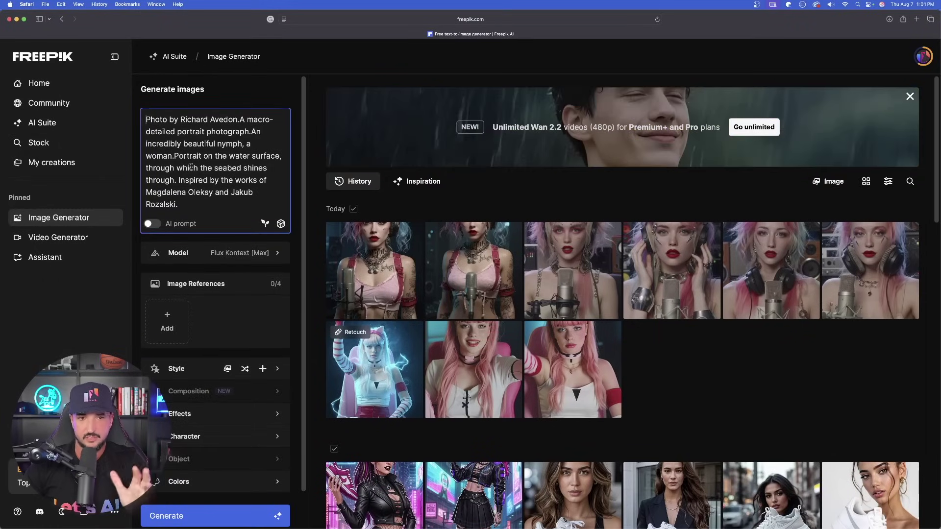
scroll(209, 214, "down", 1)
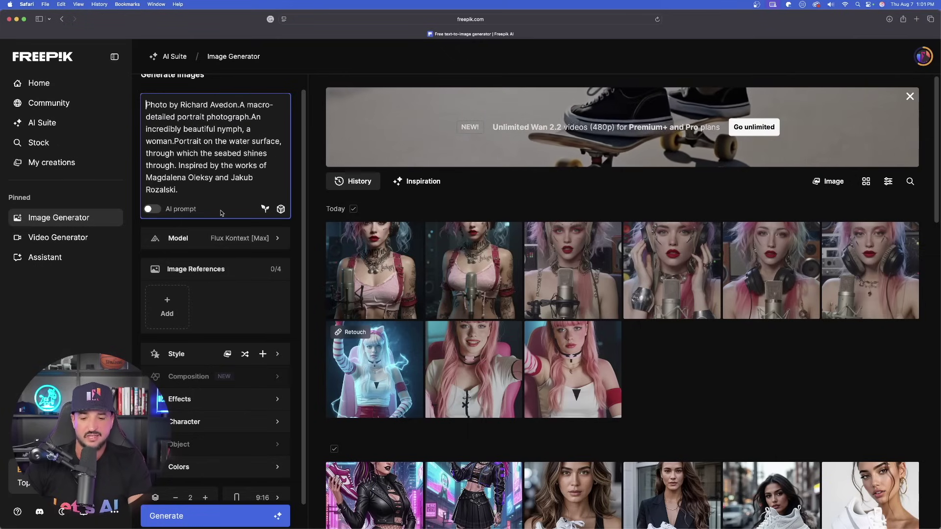
scroll(230, 316, "down", 1)
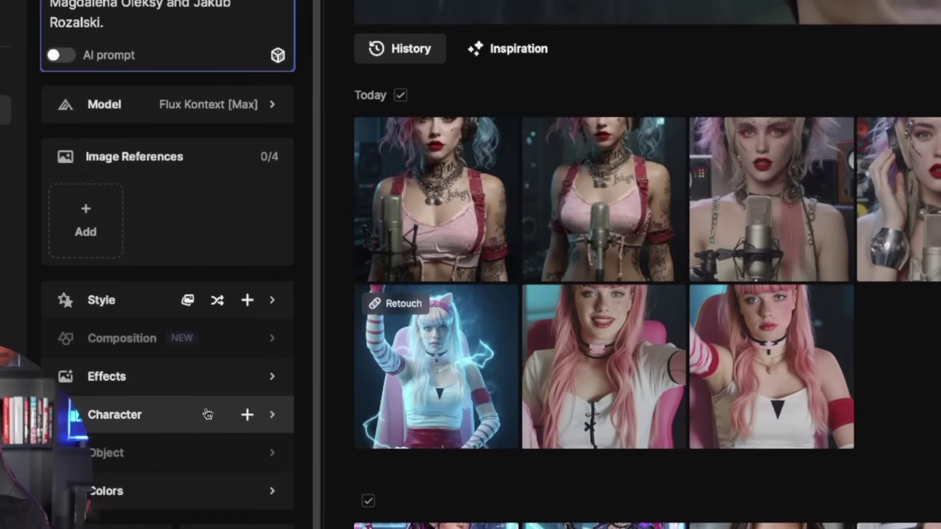
left_click(269, 414)
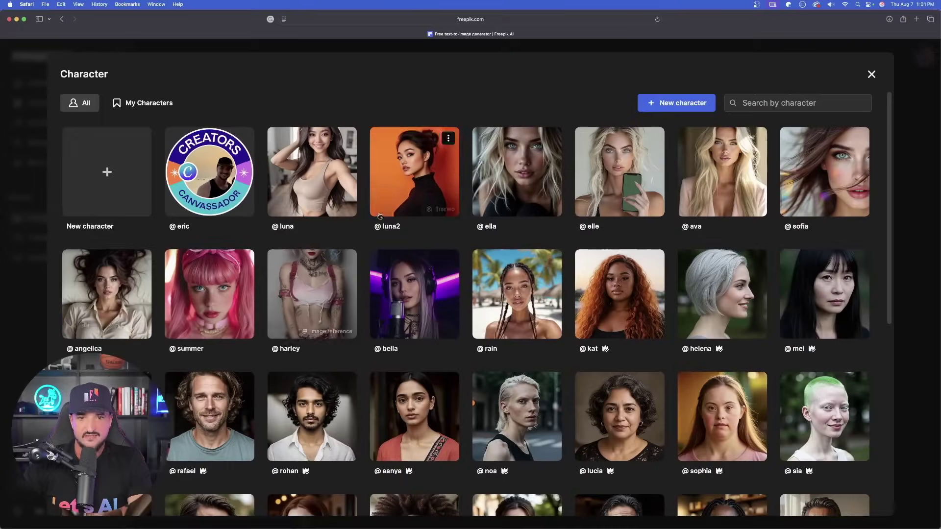
scroll(535, 316, "down", 1)
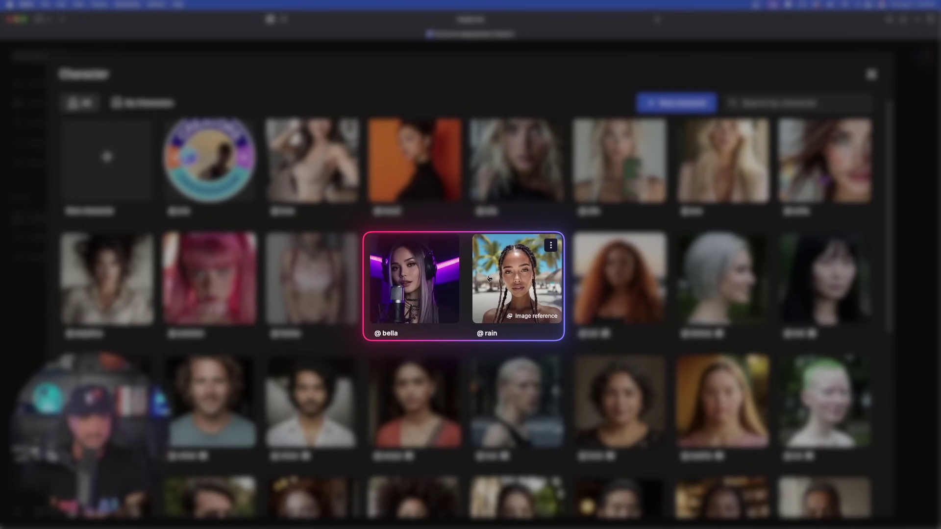
left_click(419, 274)
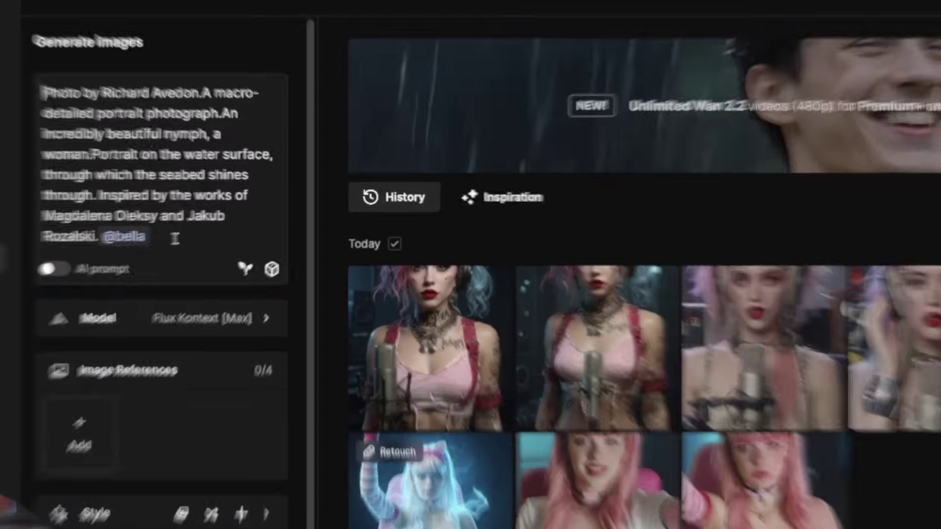
- Check the aspect ratio, generate the bella images, and open the underwater result full-size
left_click(165, 167)
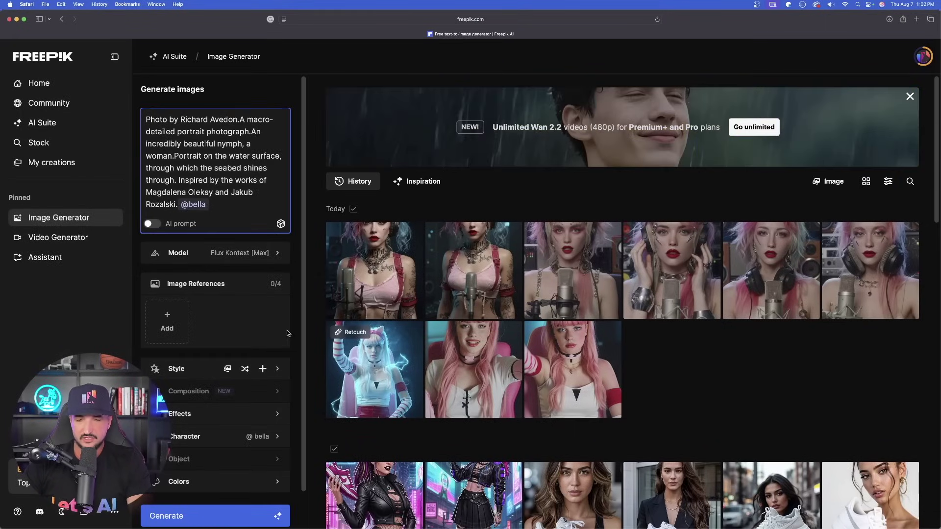
scroll(219, 422, "down", 2)
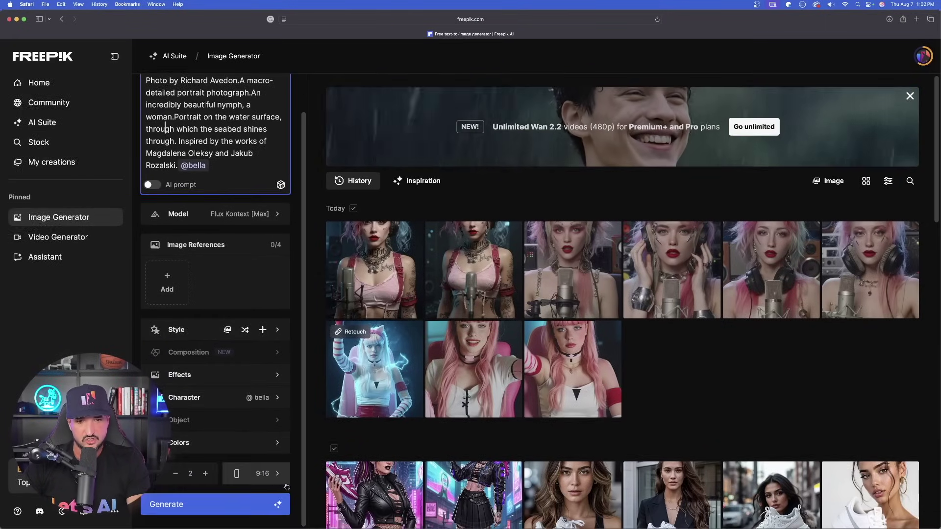
left_click(275, 473)
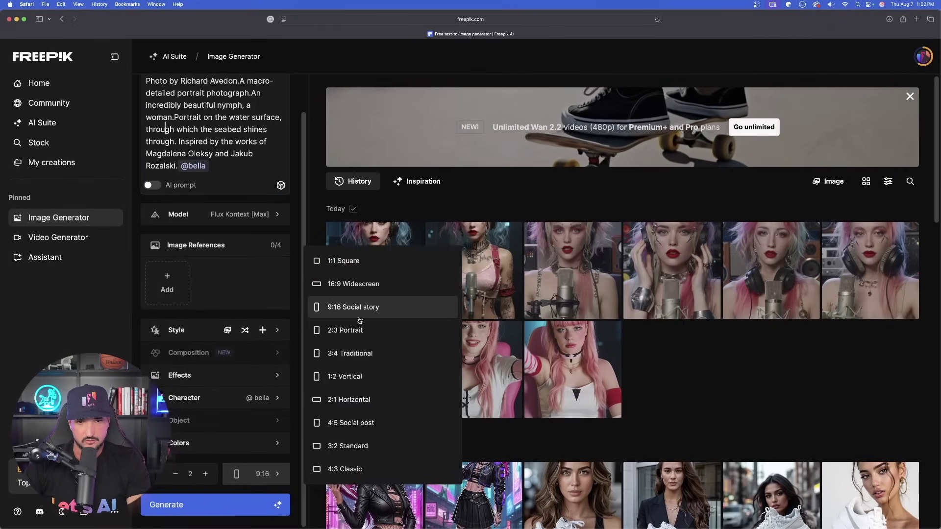
scroll(204, 305, "up", 2)
left_click(196, 516)
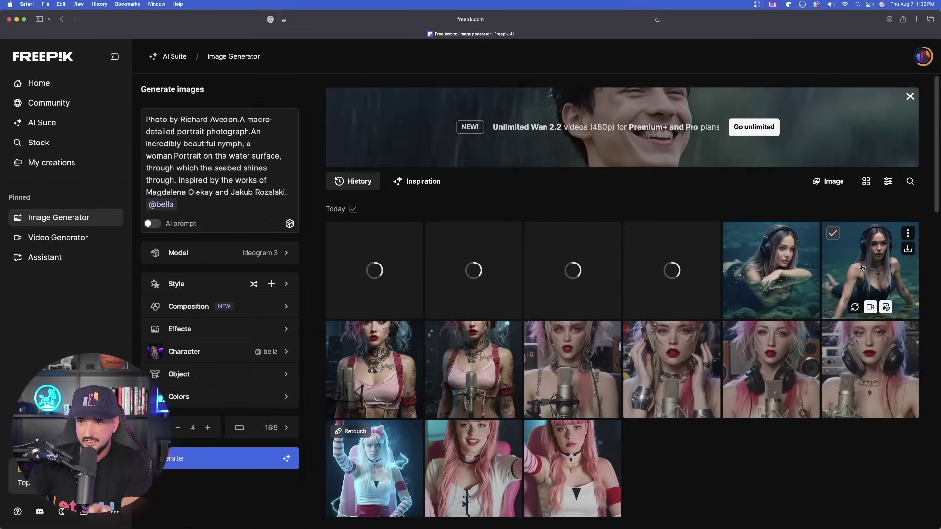
left_click(780, 266)
key("Right")
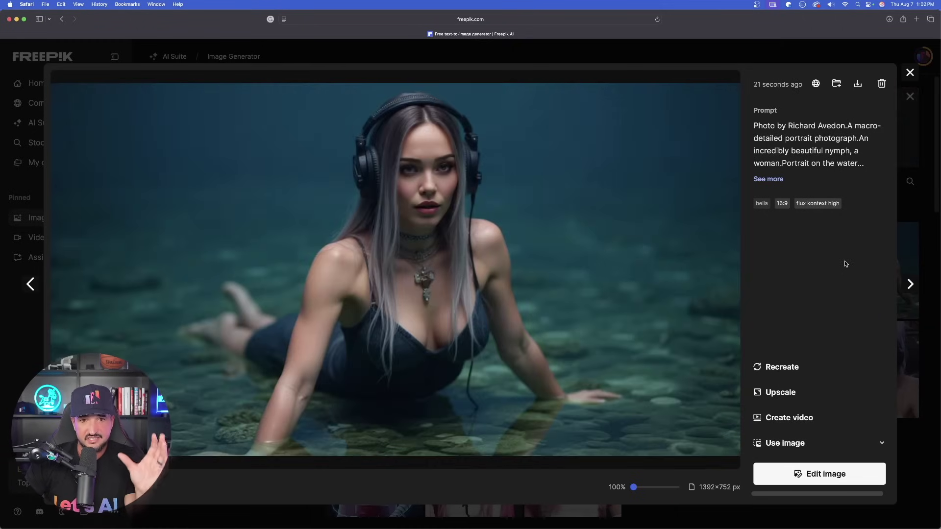
- Step through the newly generated bella images in the viewer, then close it
left_click(910, 73)
left_click(370, 271)
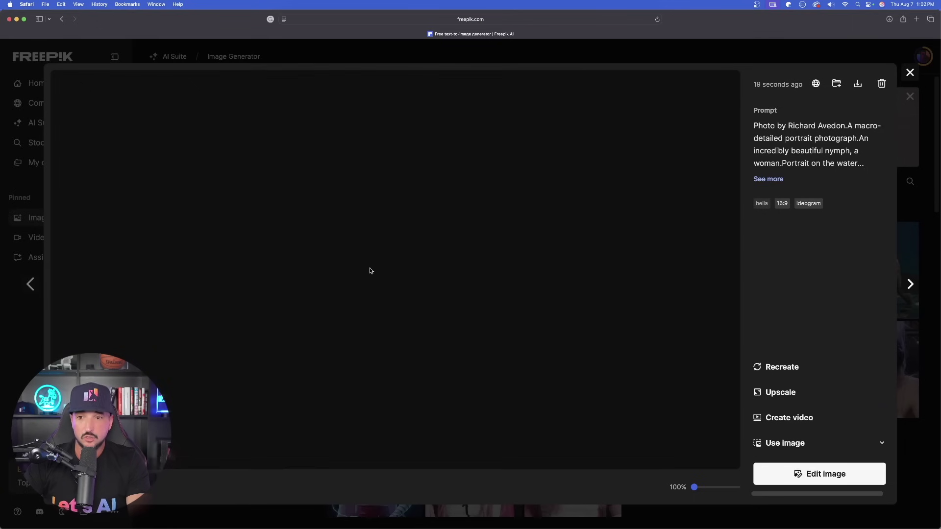
left_click(906, 286)
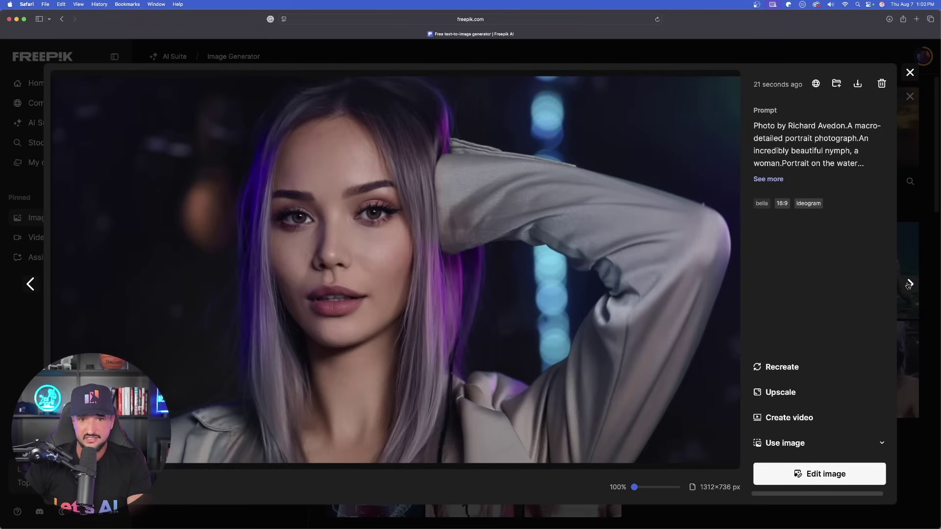
left_click(906, 287)
left_click(907, 286)
key("Escape")
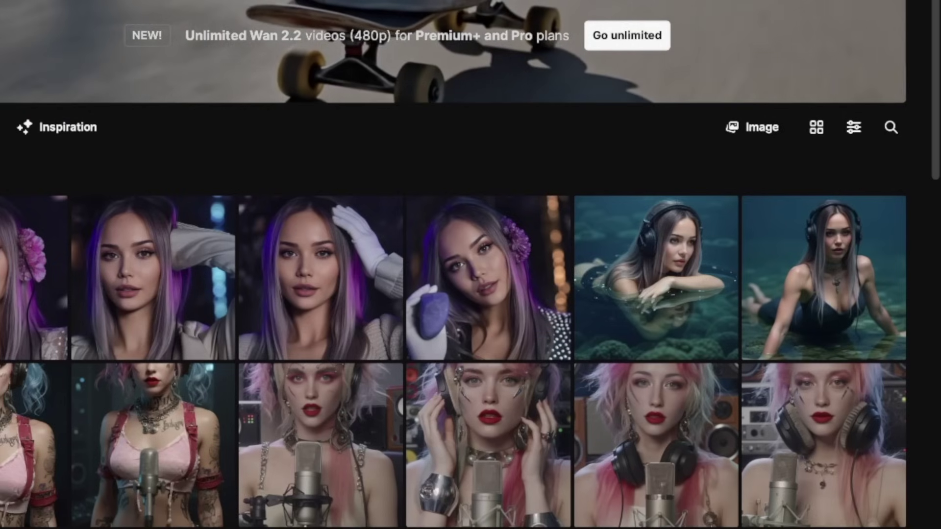
- Replace the prompt with the catgirl cosplay gamer-chair prompt, changing 'Blonde haired' to 'fitness'
key("super+a")
key("BackSpace")
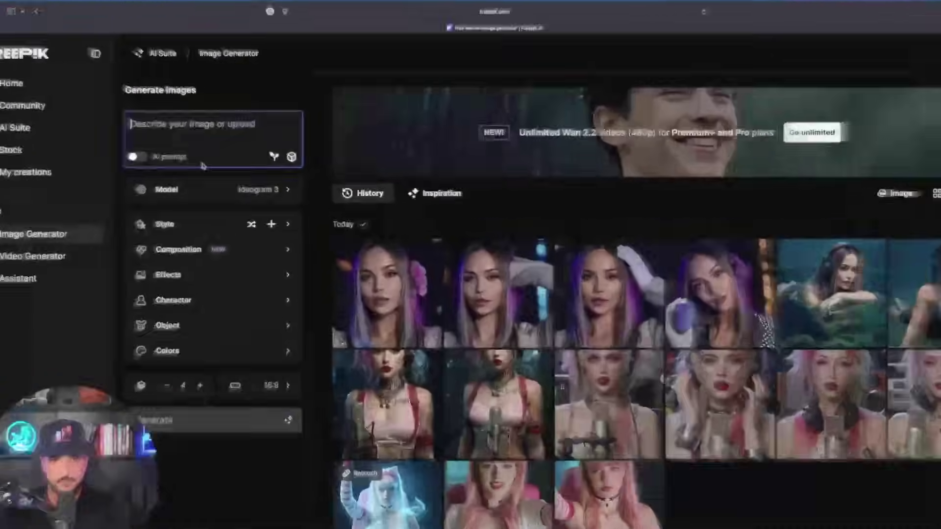
key("super+v")
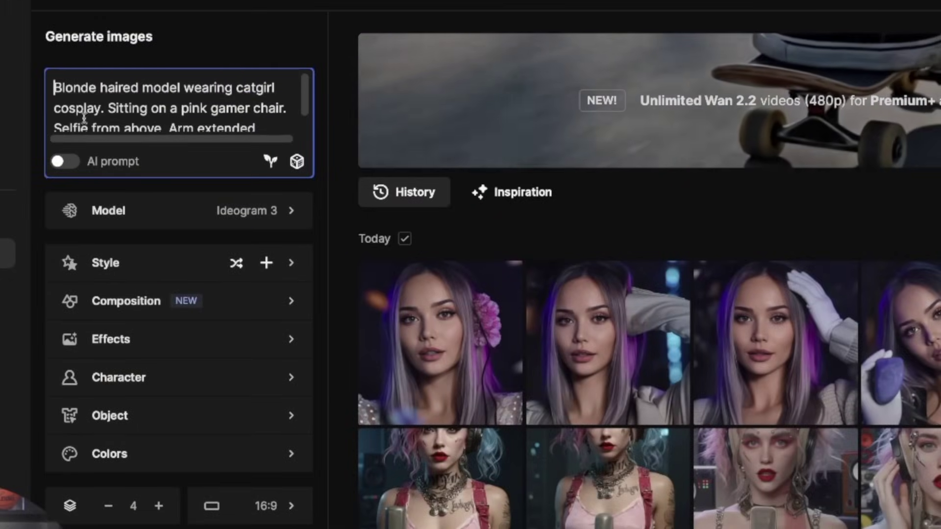
left_click(53, 88)
left_click_drag(142, 89, 73, 83)
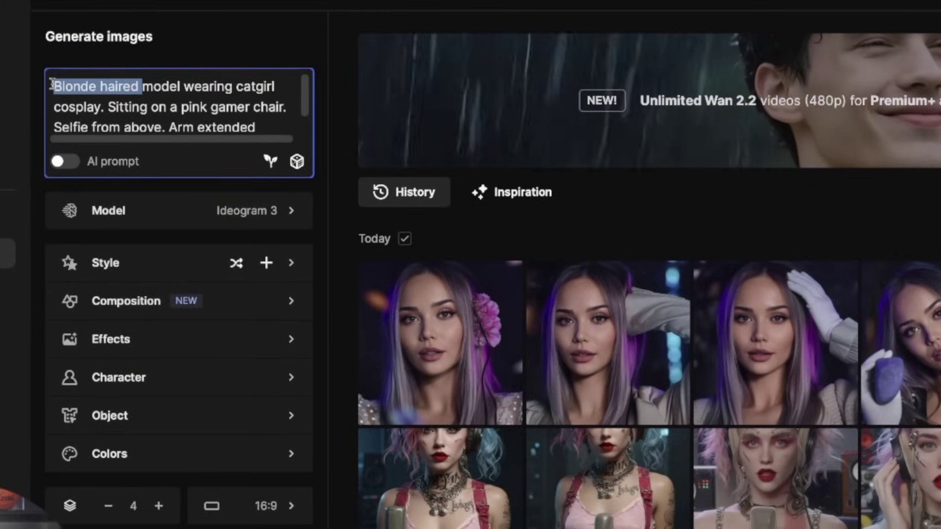
type("fitn")
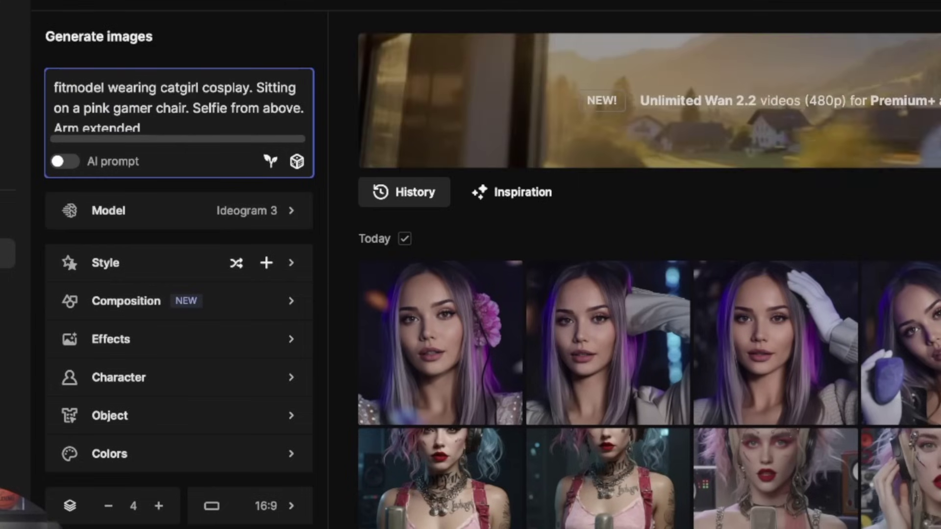
type("ess")
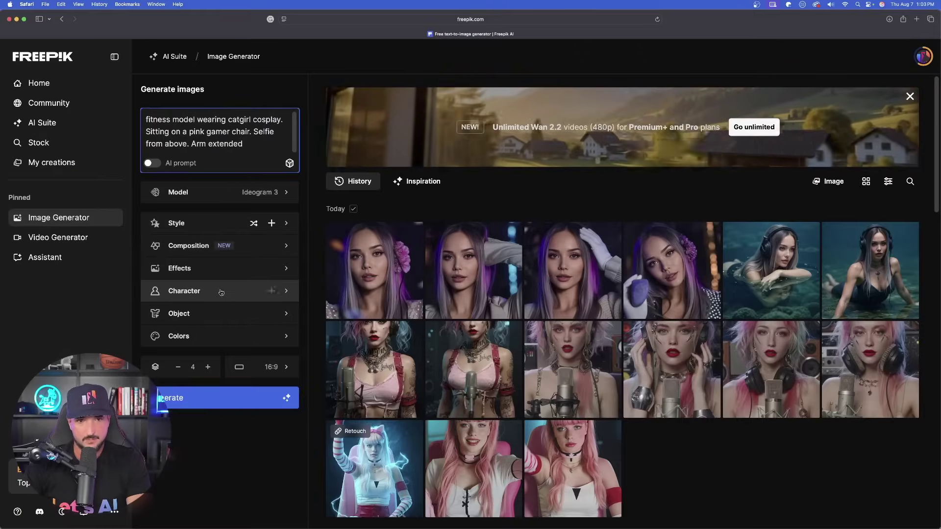
left_click(277, 293)
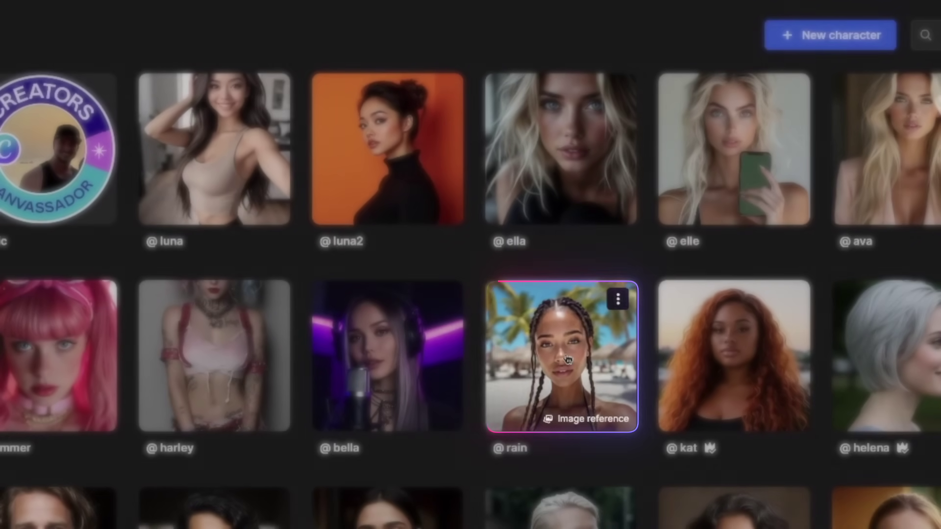
left_click(571, 370)
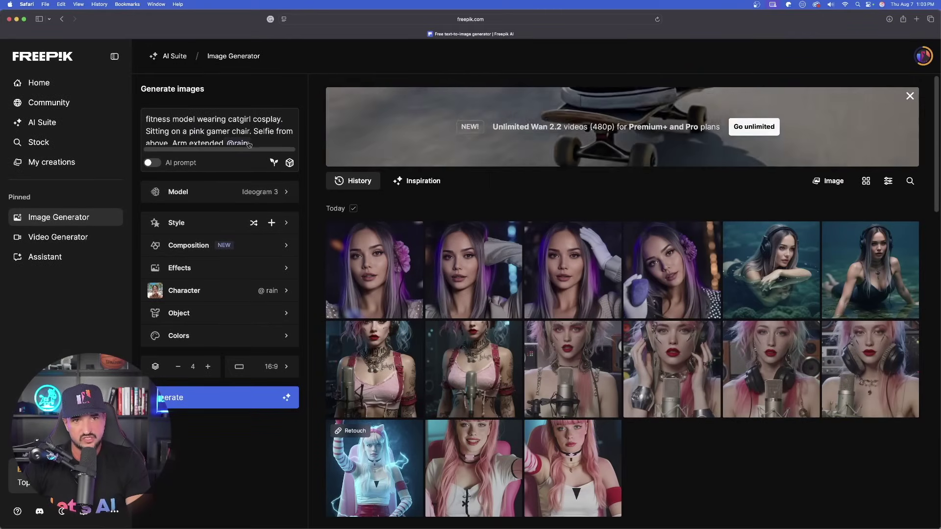
key("super+Return")
- Switch the model to GPT 1 - HQ and generate the catgirl prompt again
left_click(285, 192)
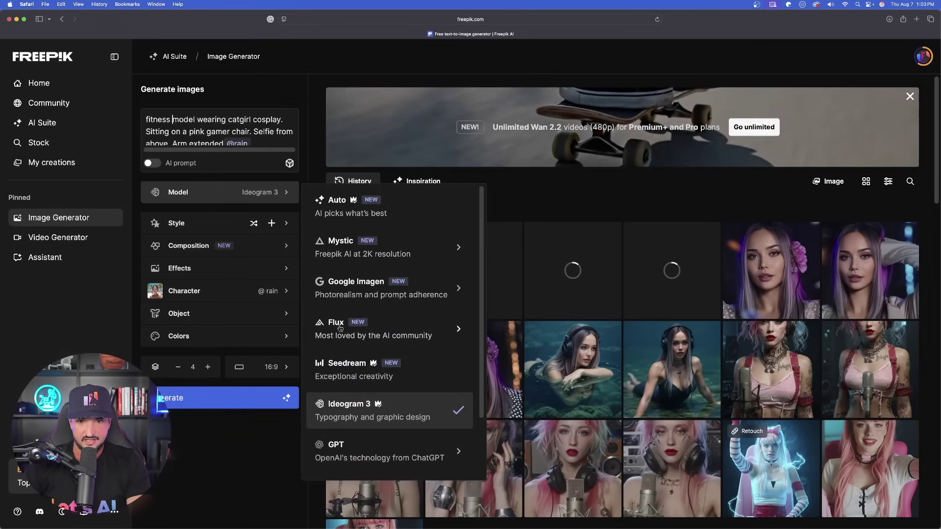
left_click(323, 335)
left_click(255, 483)
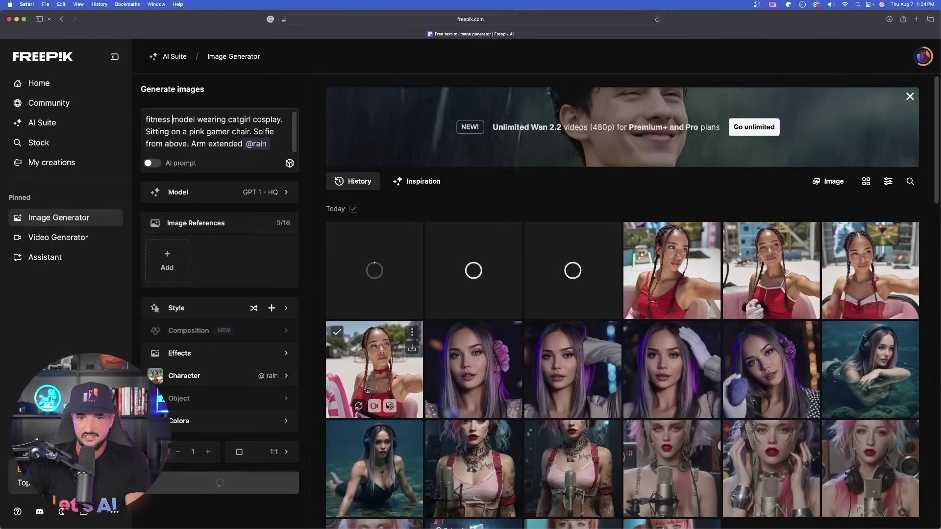
left_click(376, 371)
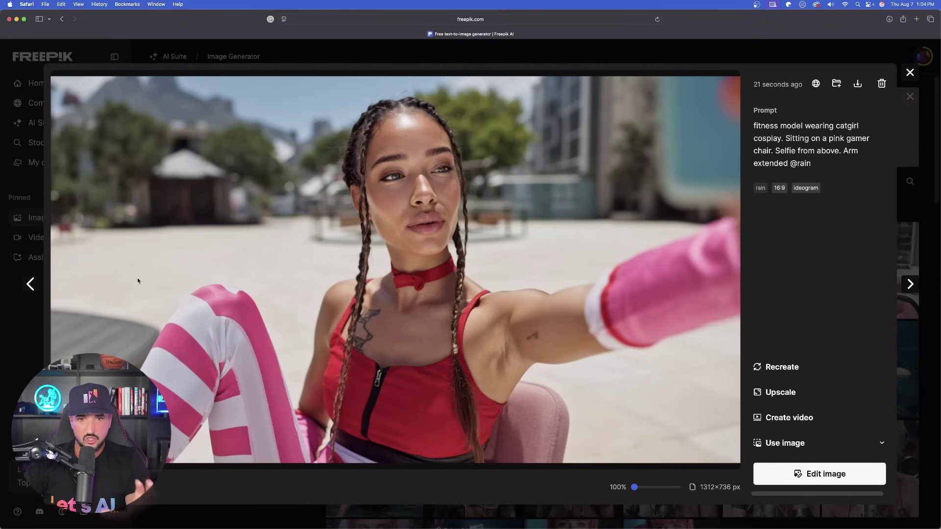
left_click(30, 284)
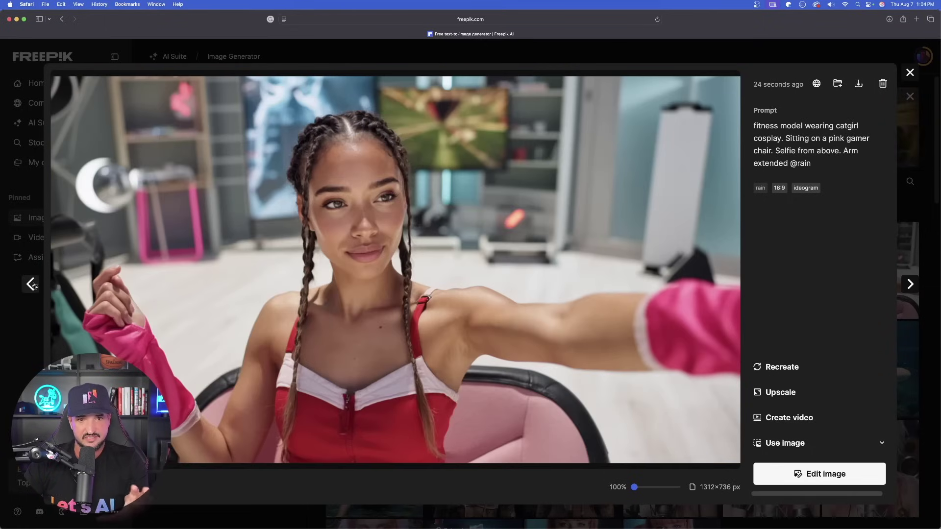
left_click(33, 286)
left_click(32, 285)
left_click(30, 284)
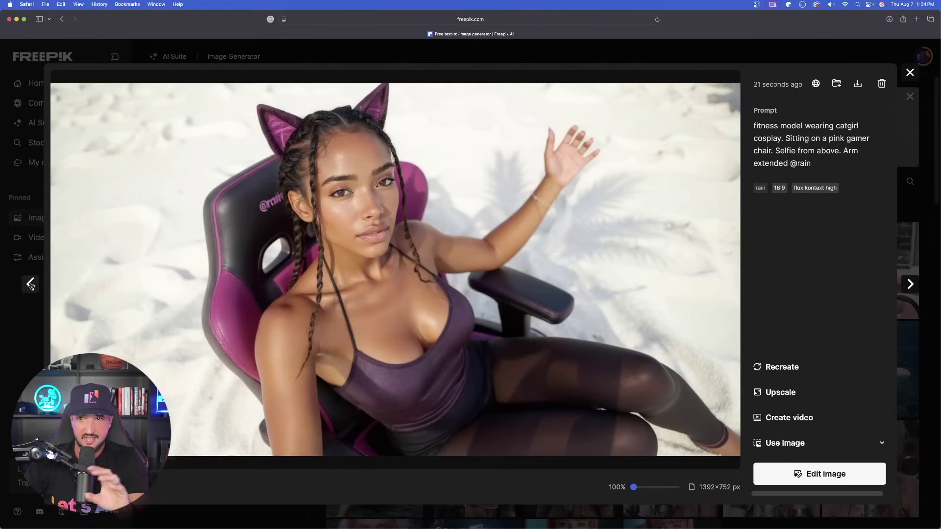
left_click(30, 284)
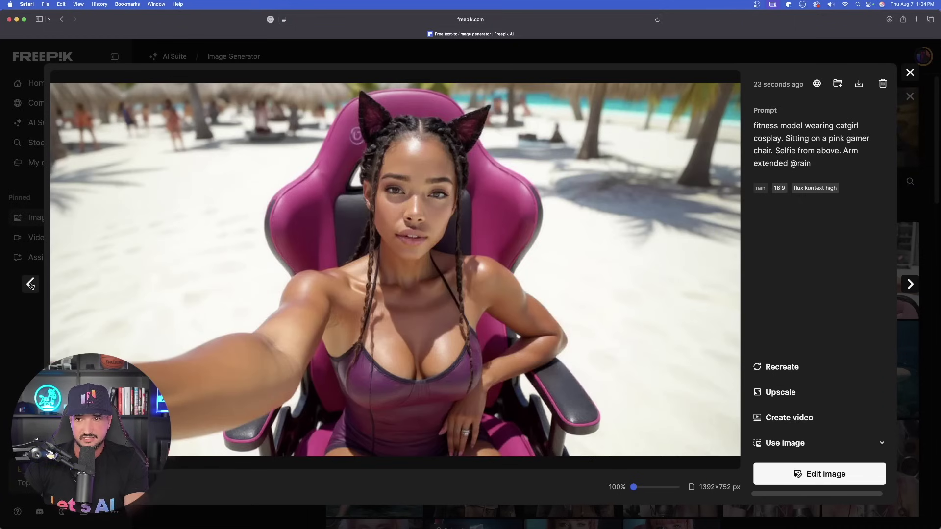
left_click(910, 72)
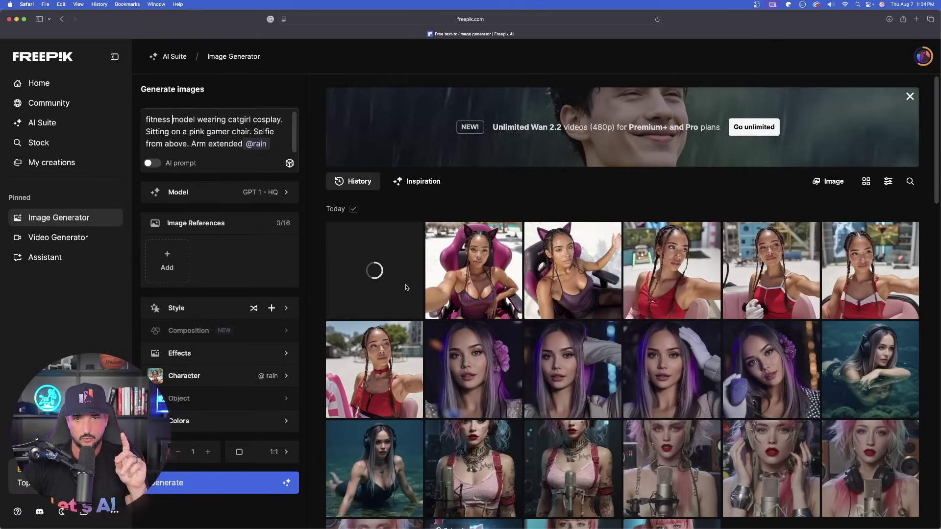
key("super+Tab")
- Move the beach portrait Preview window beside Freepik, then close it
left_click_drag(129, 19, 204, 19)
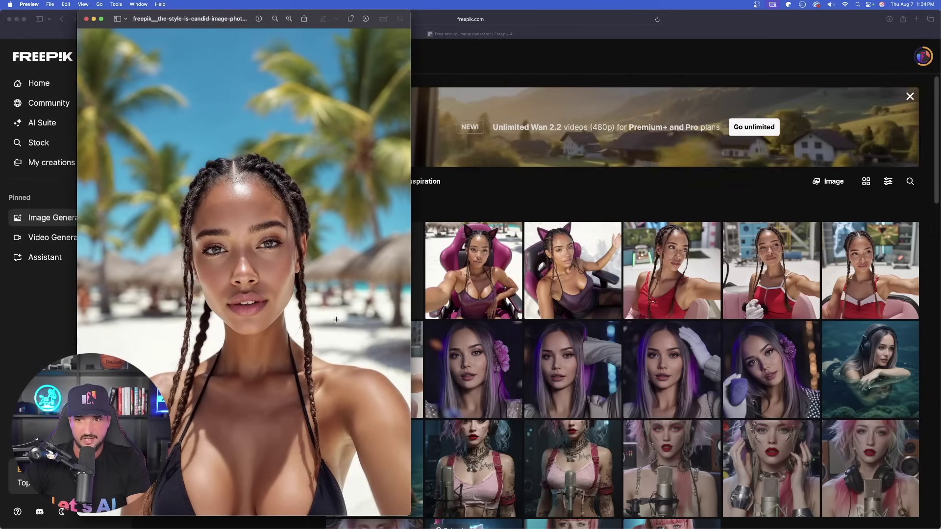
left_click(713, 286)
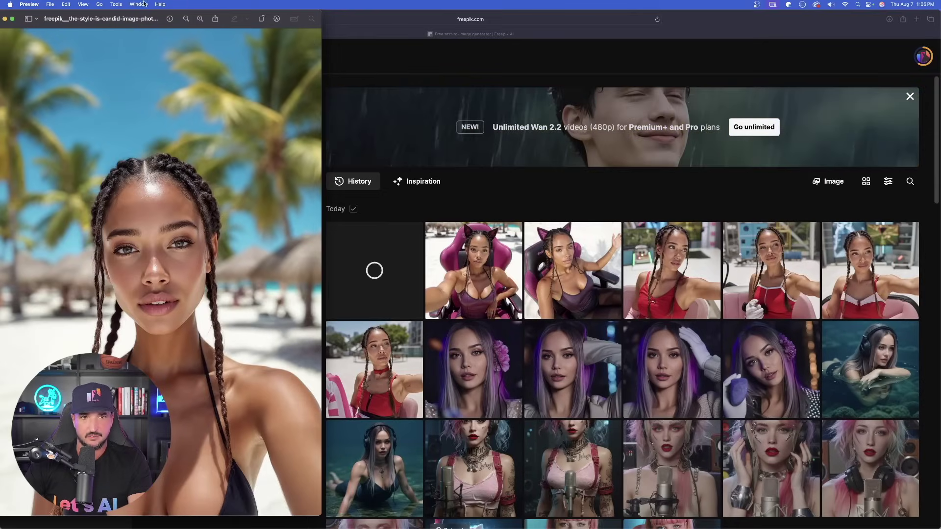
key("super+w")
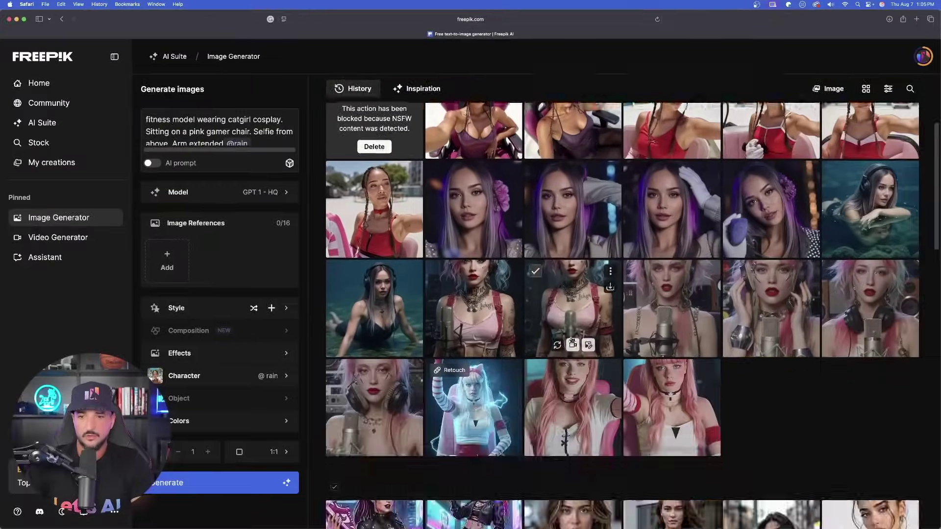
- Open the pink-haired cyberpunk singer image from History at full 752×1392 size
scroll(572, 342, "down", 5)
scroll(532, 194, "up", 3)
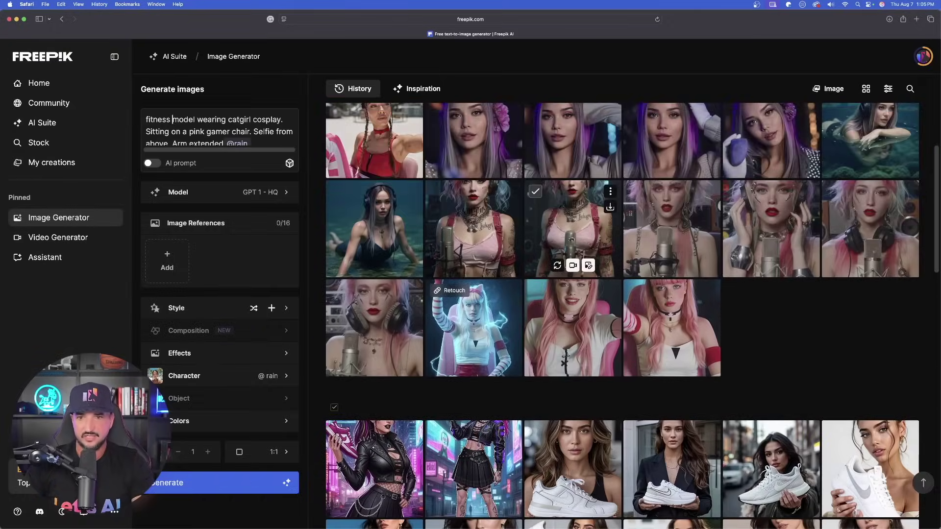
left_click(494, 226)
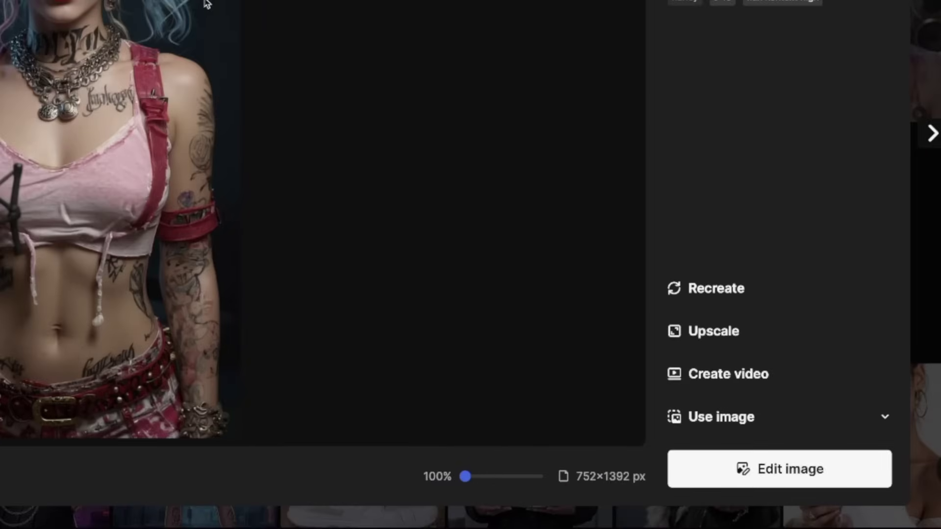
scroll(512, 208, "up", 1)
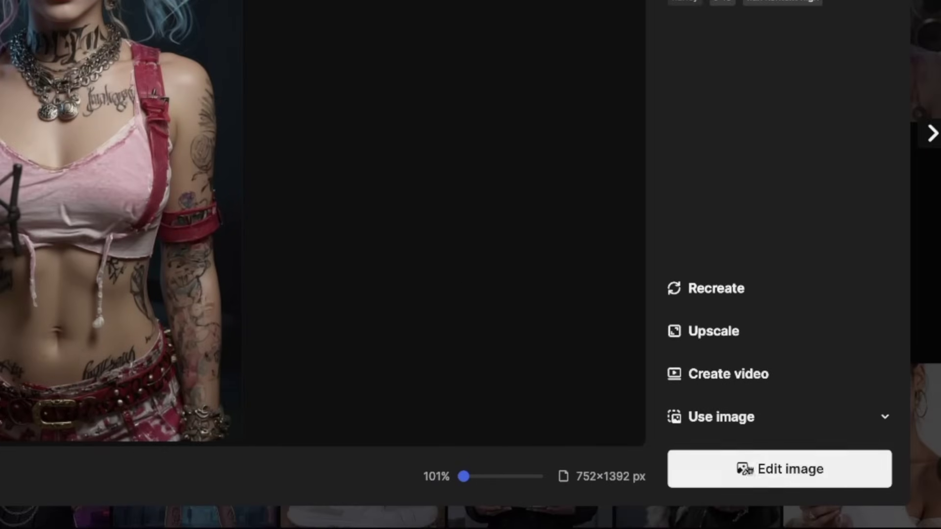
- Edit the singer image in Retouch mode, masking the singer's head and hair
left_click(793, 471)
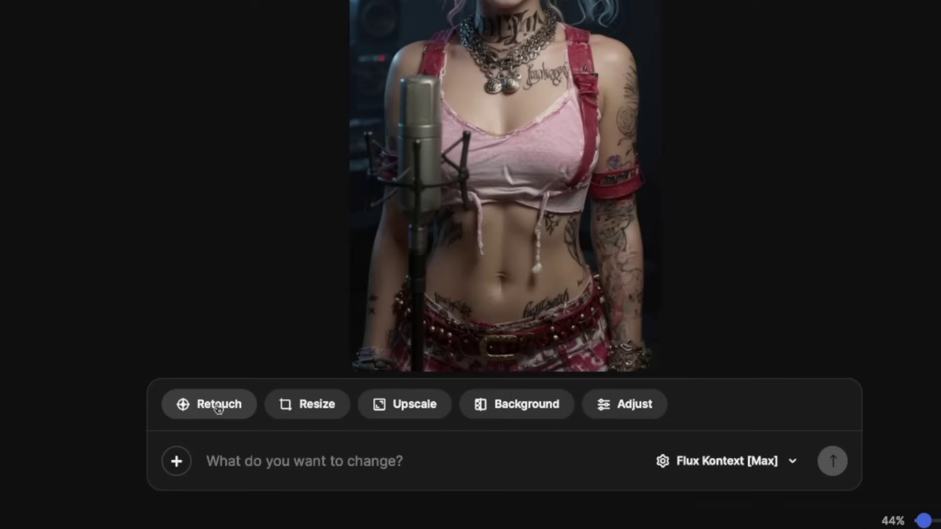
left_click(214, 404)
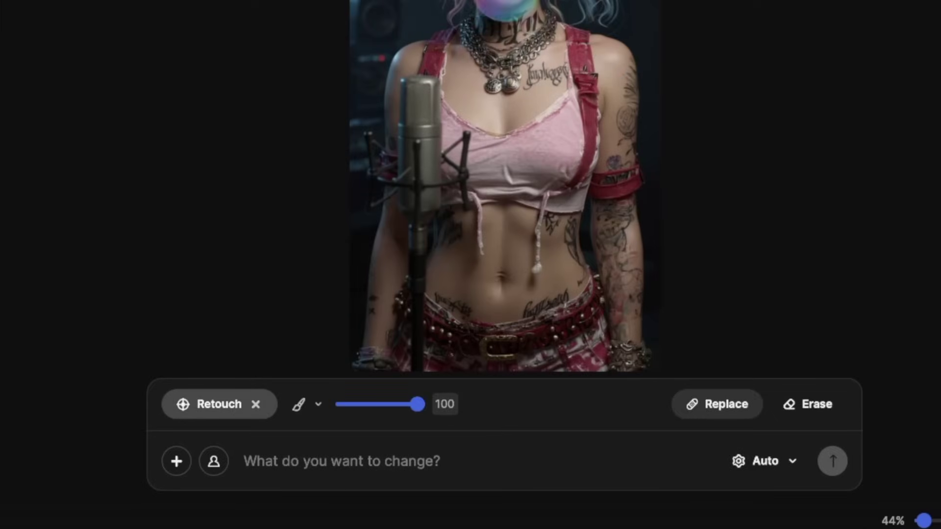
mouse_move(510, 110)
left_mouse_down()
mouse_move(474, 172)
mouse_move(479, 187)
mouse_move(510, 211)
mouse_move(563, 208)
mouse_move(570, 191)
mouse_move(549, 146)
mouse_move(539, 167)
mouse_move(520, 162)
mouse_move(504, 176)
mouse_move(530, 135)
mouse_move(539, 152)
mouse_move(518, 167)
left_mouse_up()
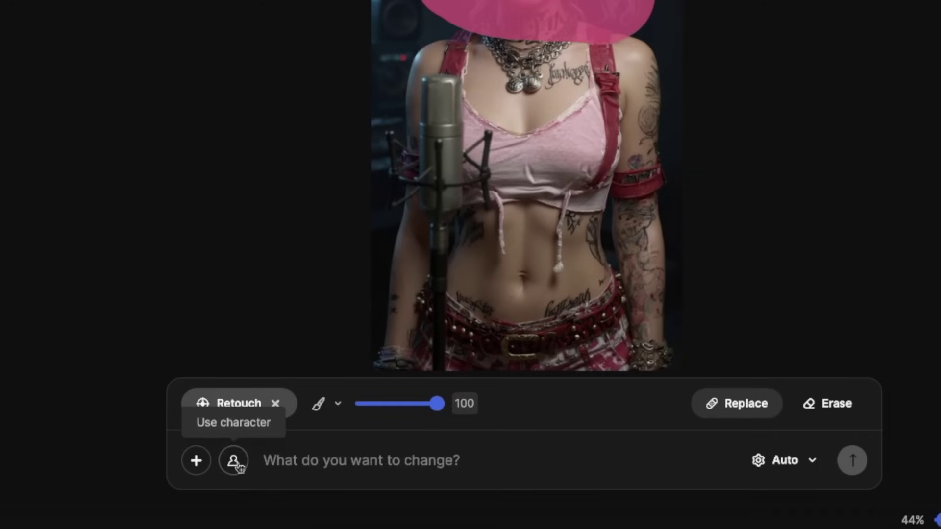
- Attach the braided-hair Rain character as an image reference and enter 'face swap'
left_click(234, 461)
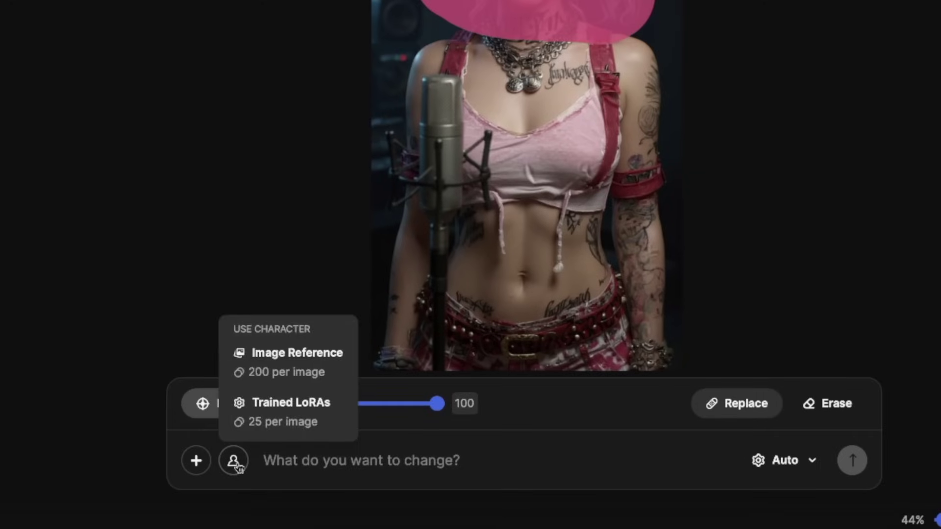
left_click(274, 366)
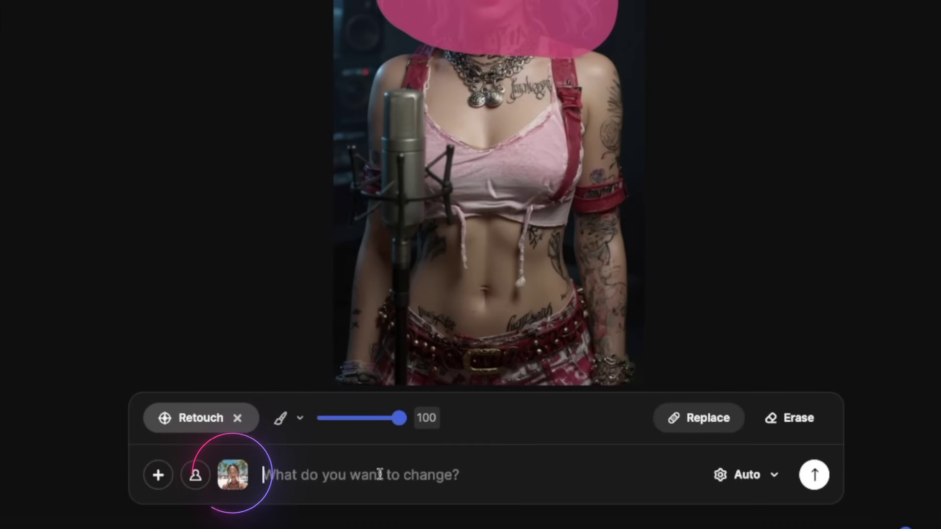
type("face swap")
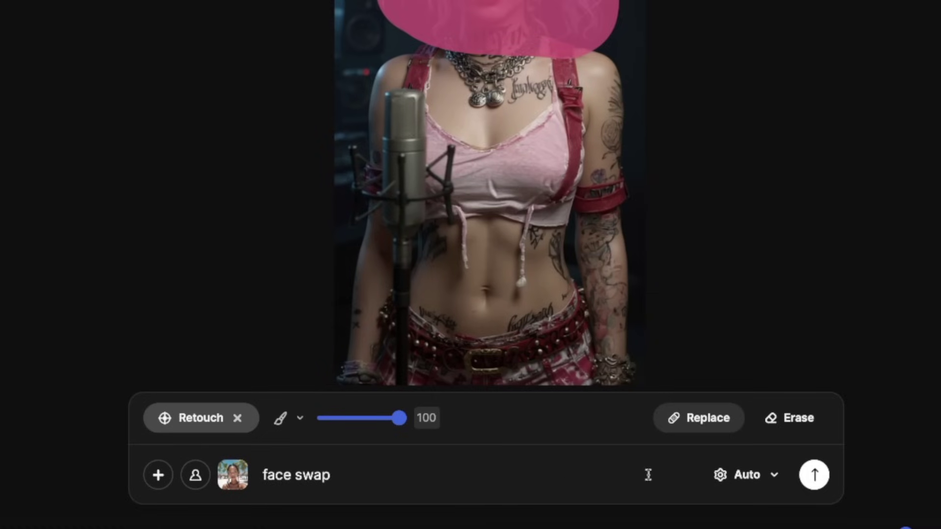
- Apply the 'face swap' edit to the masked head, then retry it with Kontext
left_click(811, 478)
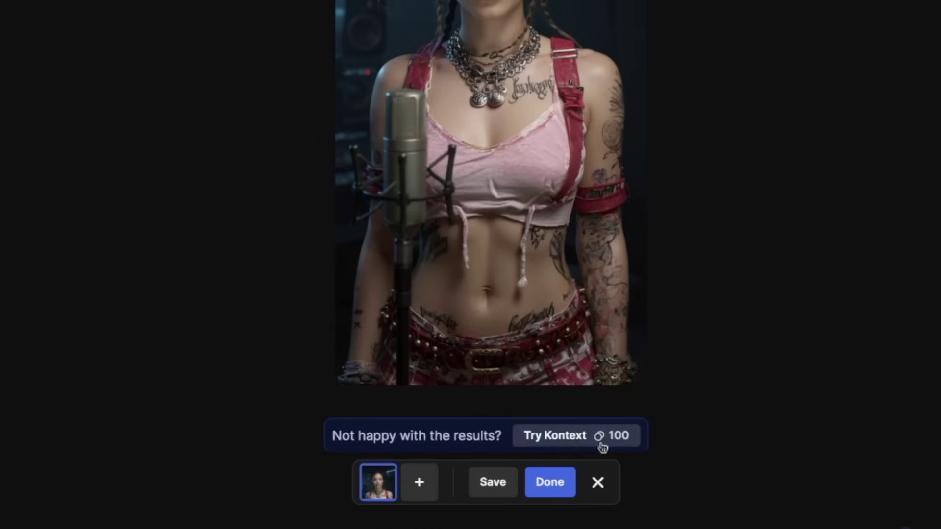
left_click(568, 438)
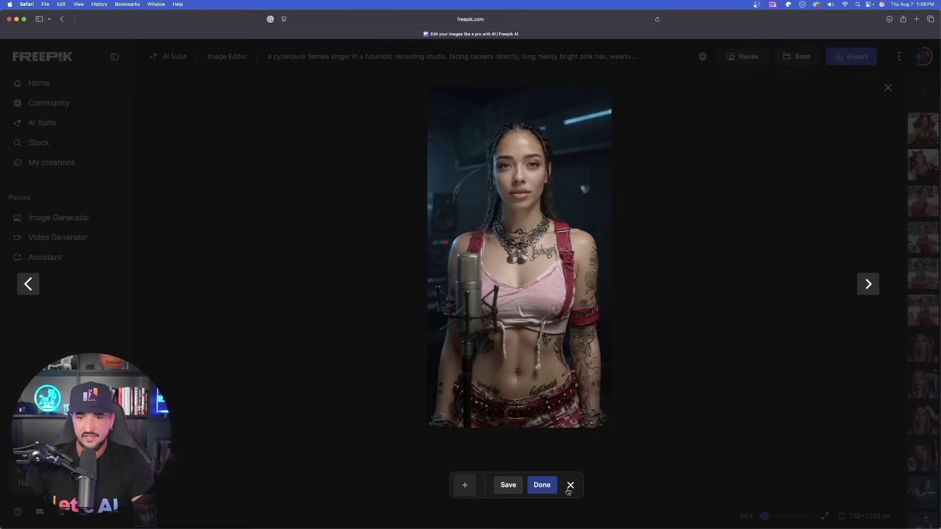
- Save the face-swapped singer image and download it as a PNG
left_click(559, 485)
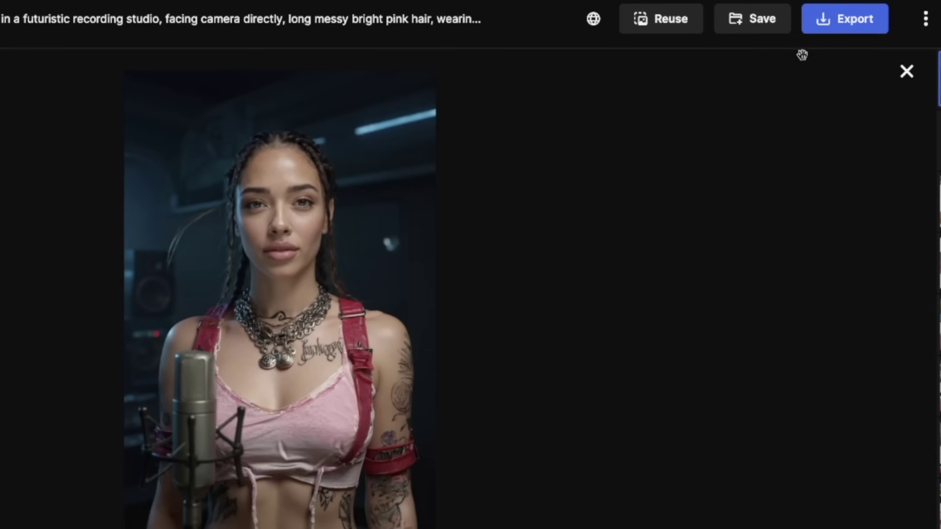
left_click(868, 19)
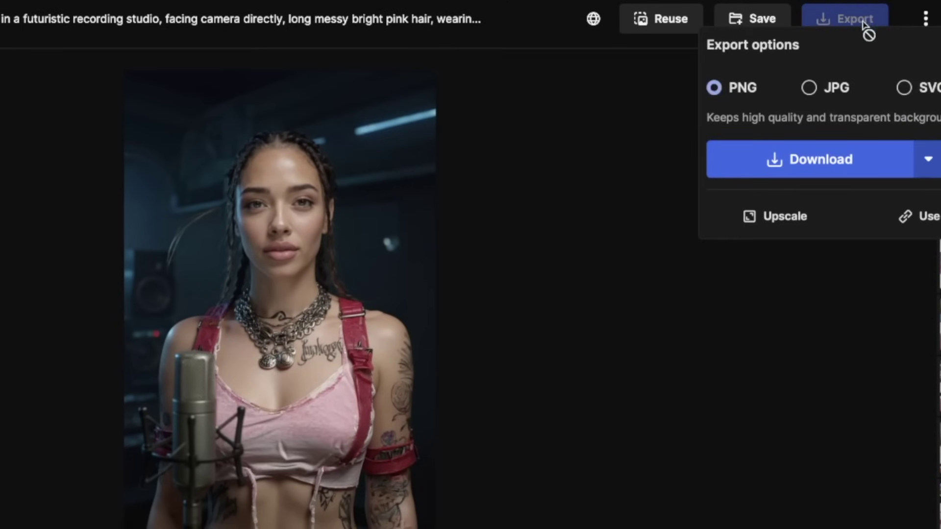
left_click(779, 155)
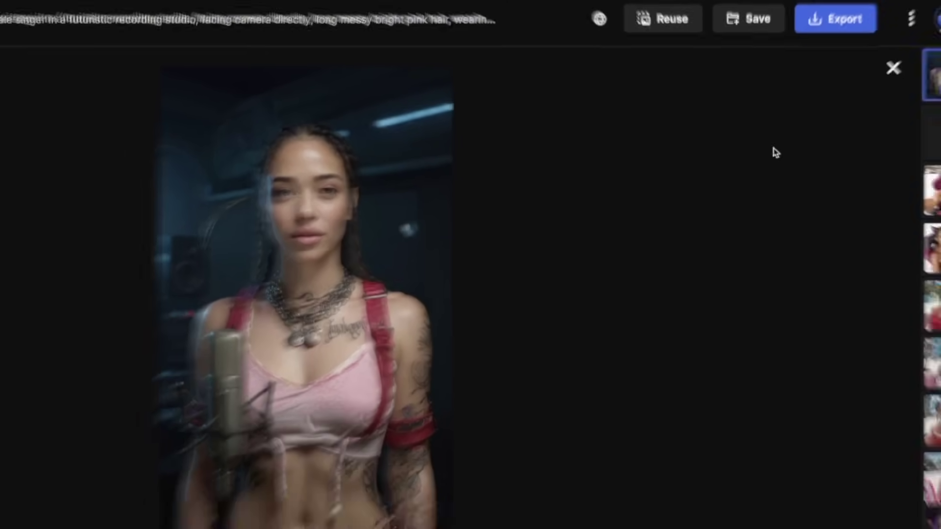